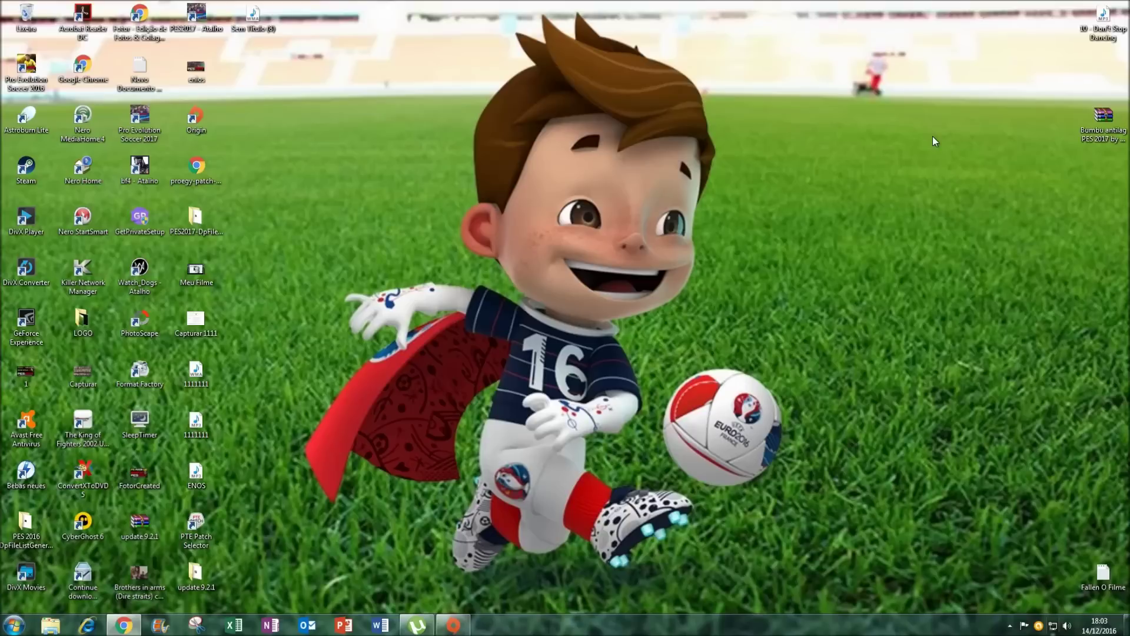
# Move the Bumbu antilag PES 2017 archive to the middle of the desktop and extract it into its own folder, pasting the archive password.
pyautogui.moveTo(1111, 123); pyautogui.dragTo(827, 262)
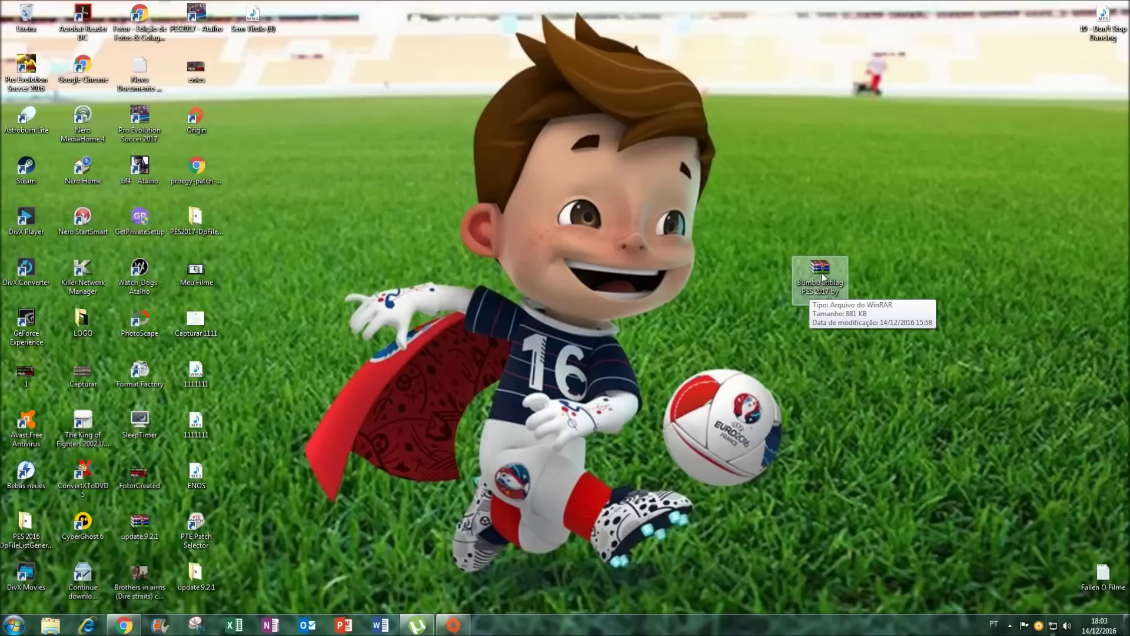
pyautogui.rightClick(834, 283)
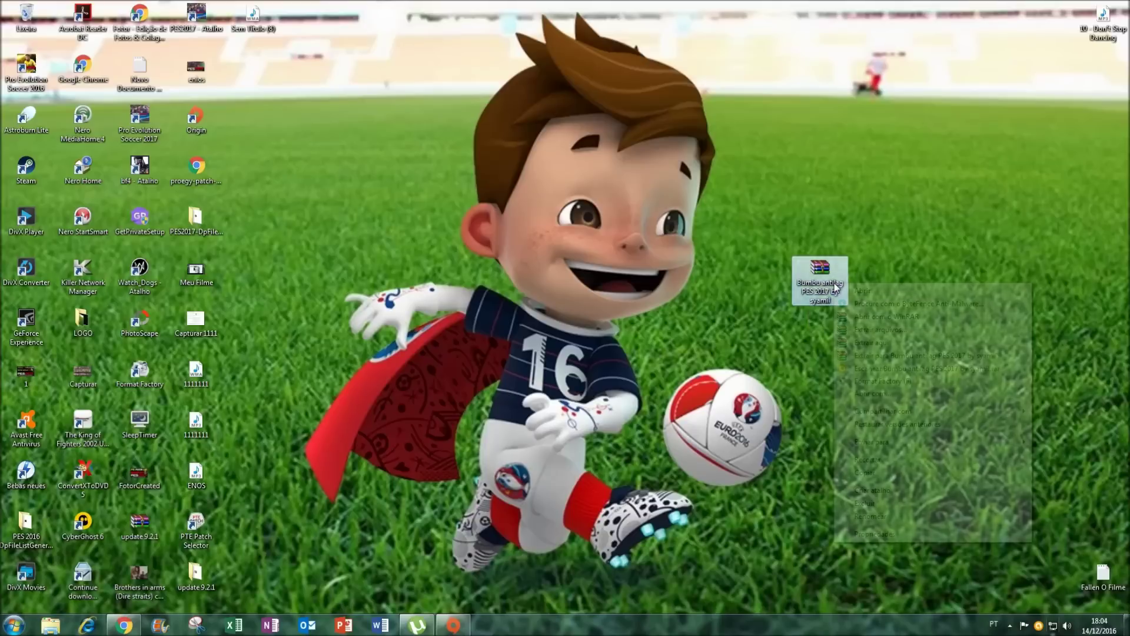
pyautogui.click(876, 357)
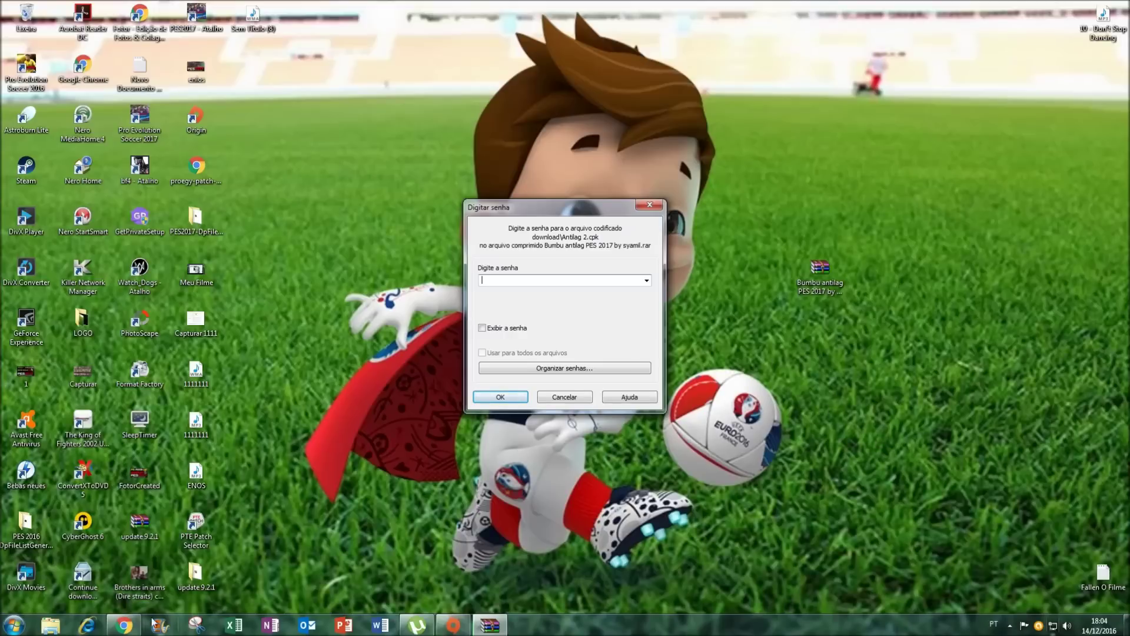
pyautogui.rightClick(519, 280)
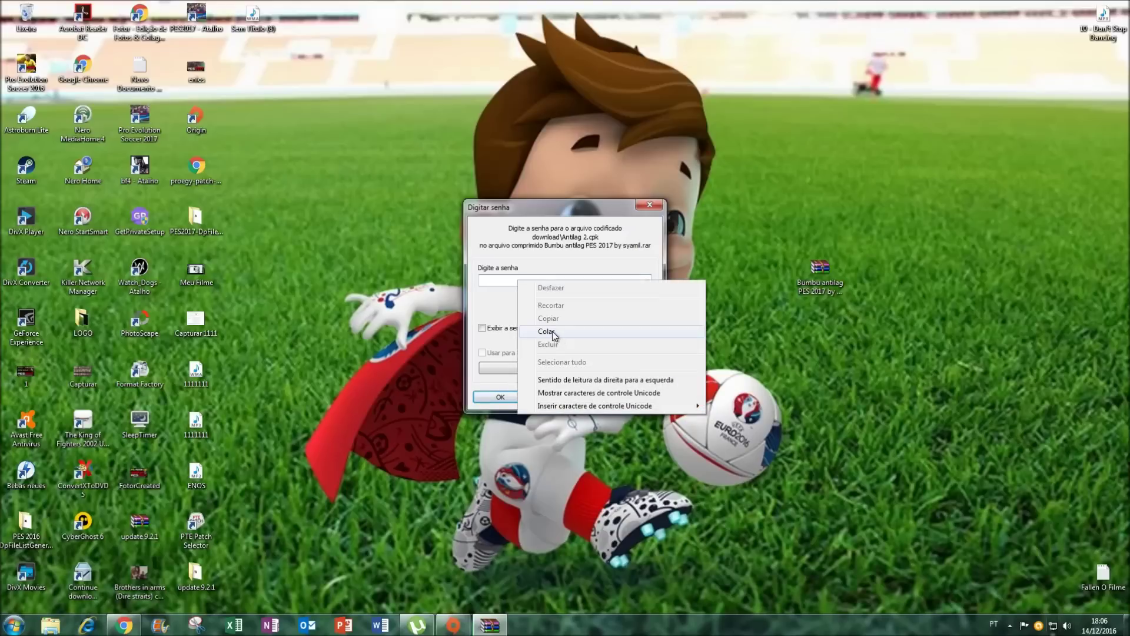
pyautogui.click(568, 346)
pyautogui.click(495, 397)
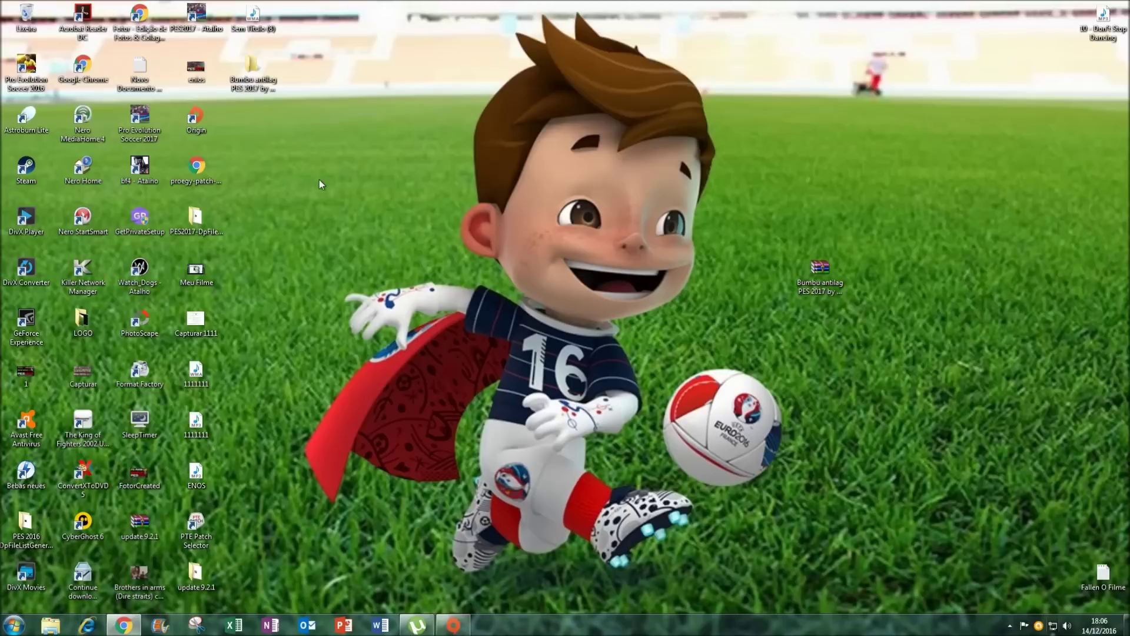
# Copy the D3D folder from the extracted Bumbu antilag PES 2017 folder and minimize its window.
pyautogui.click(251, 70)
pyautogui.doubleClick(251, 71)
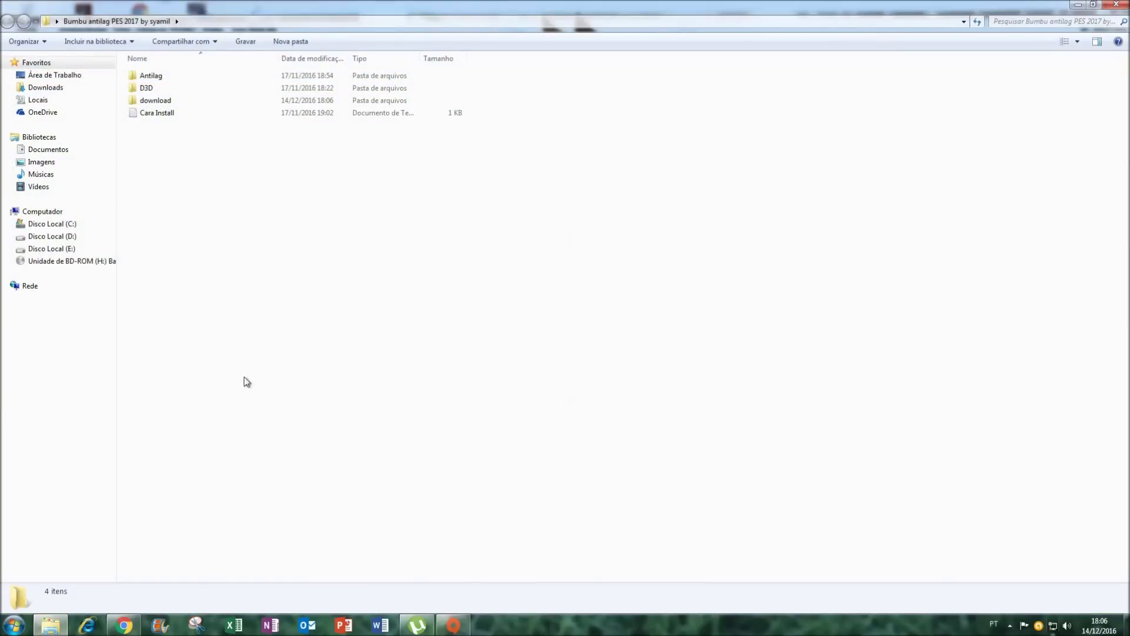
pyautogui.click(147, 93)
pyautogui.rightClick(146, 91)
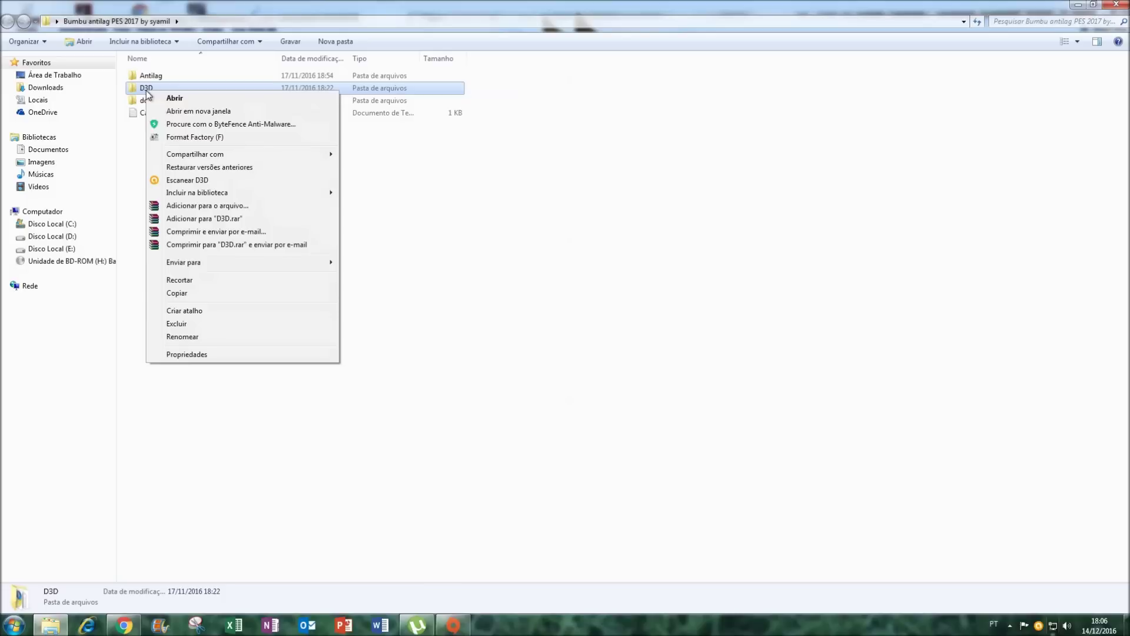
pyautogui.click(196, 292)
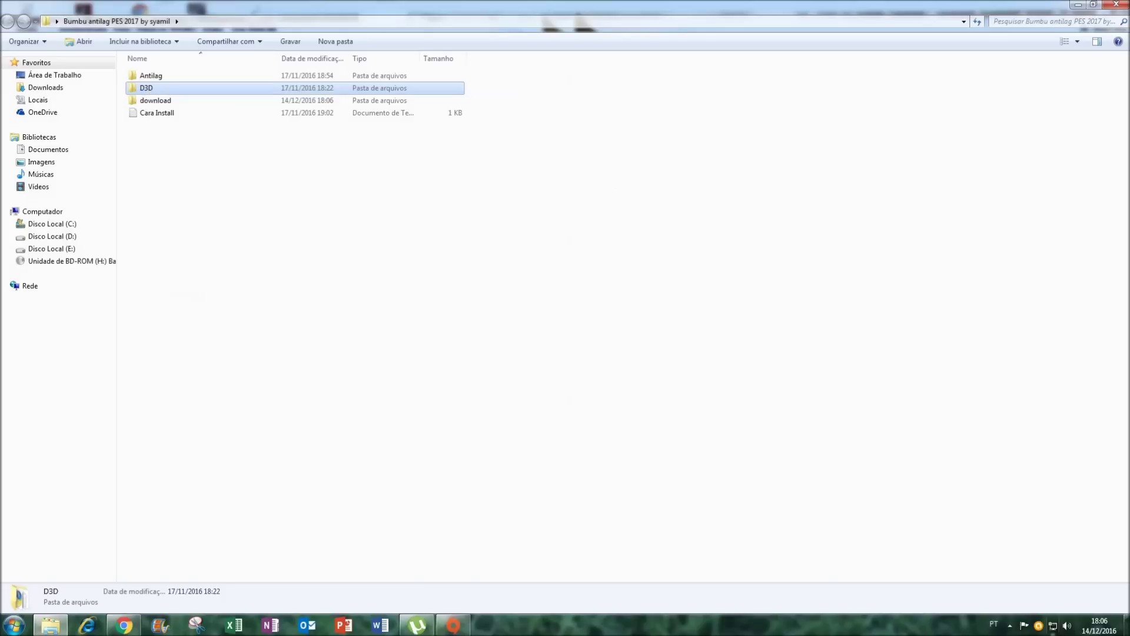
pyautogui.click(1083, 5)
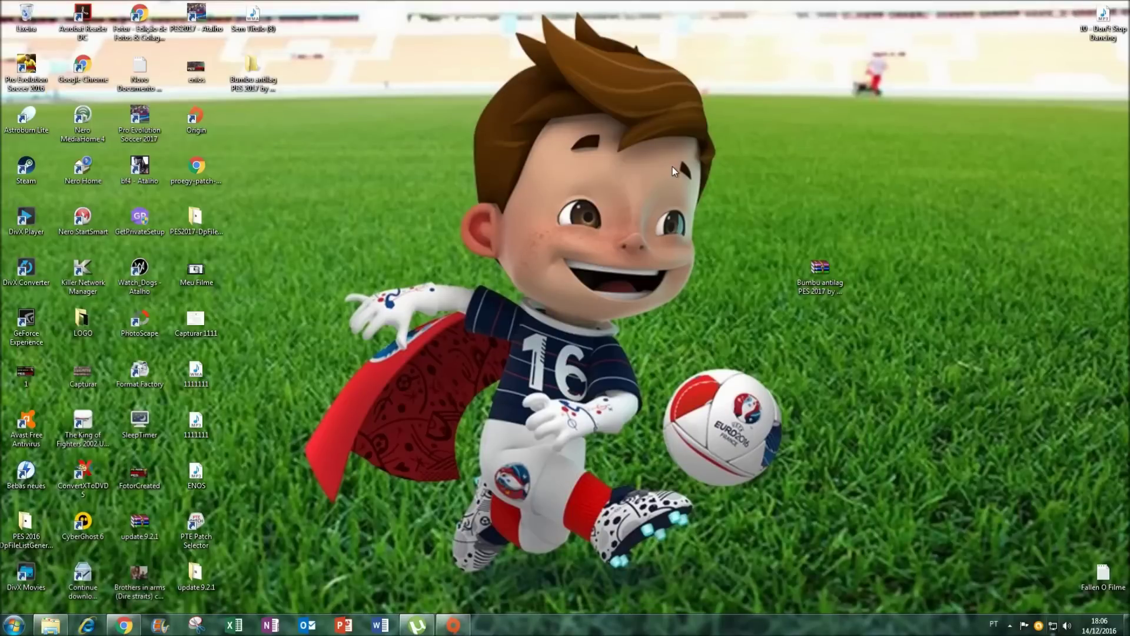
# Paste the D3D folder into the Pro Evolution Soccer 2017 install folder, located through the PES2017 desktop shortcut.
pyautogui.rightClick(193, 19)
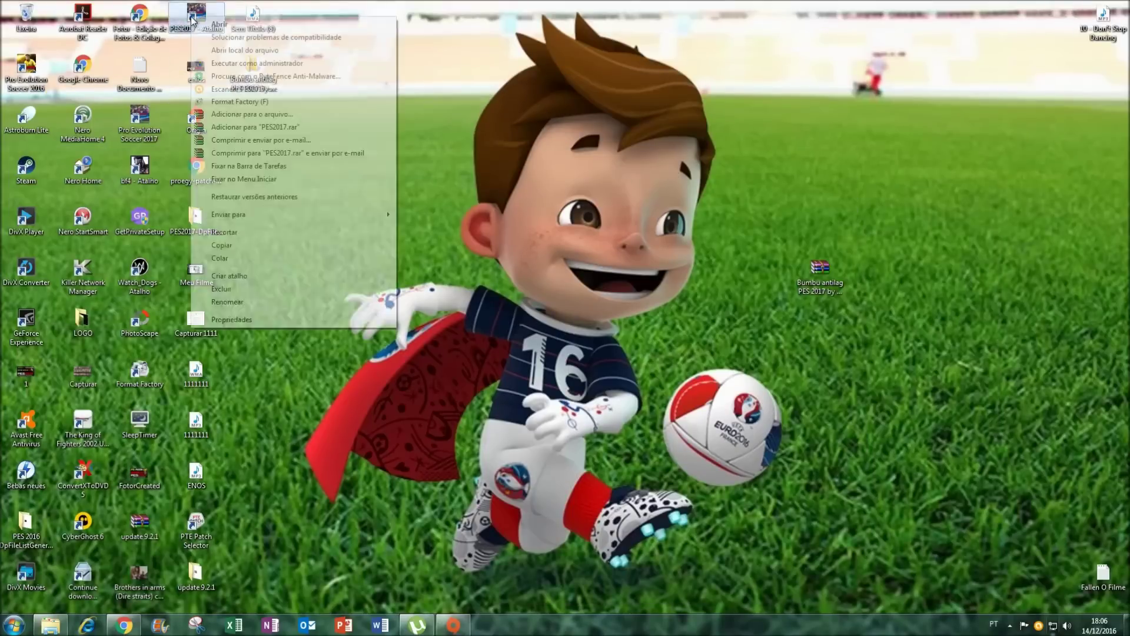
pyautogui.click(252, 52)
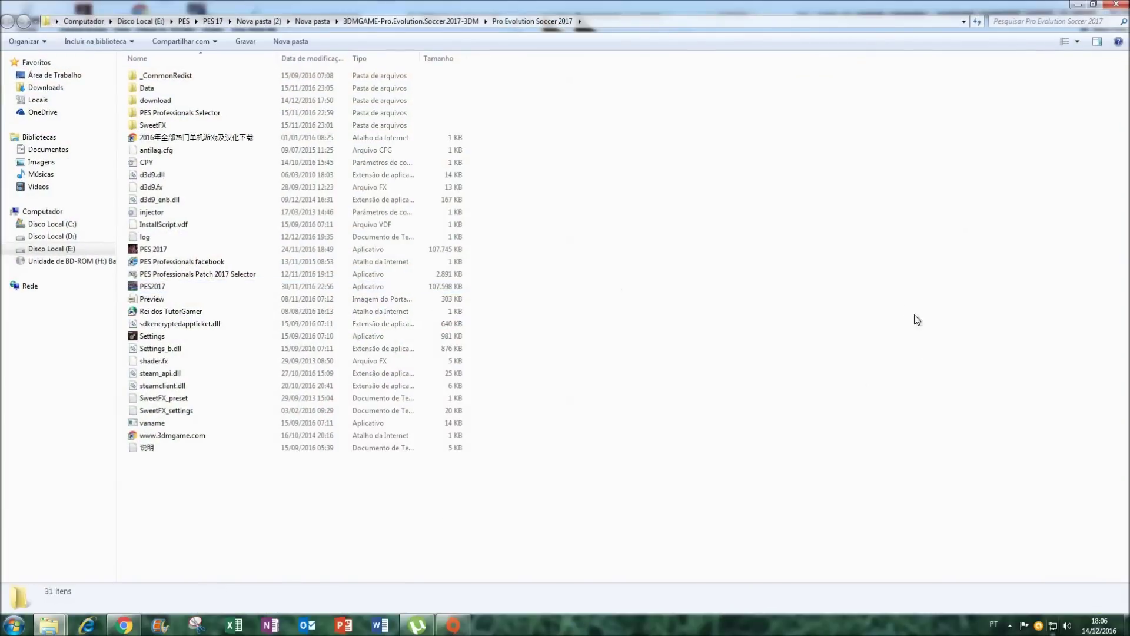
pyautogui.rightClick(917, 320)
pyautogui.click(940, 388)
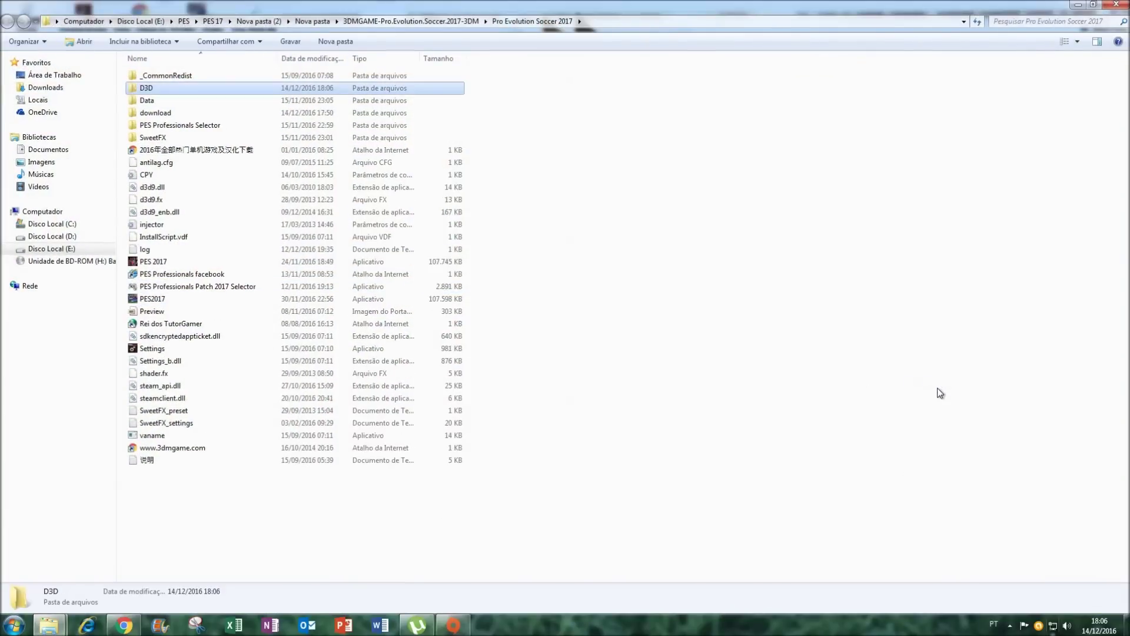
pyautogui.click(1080, 5)
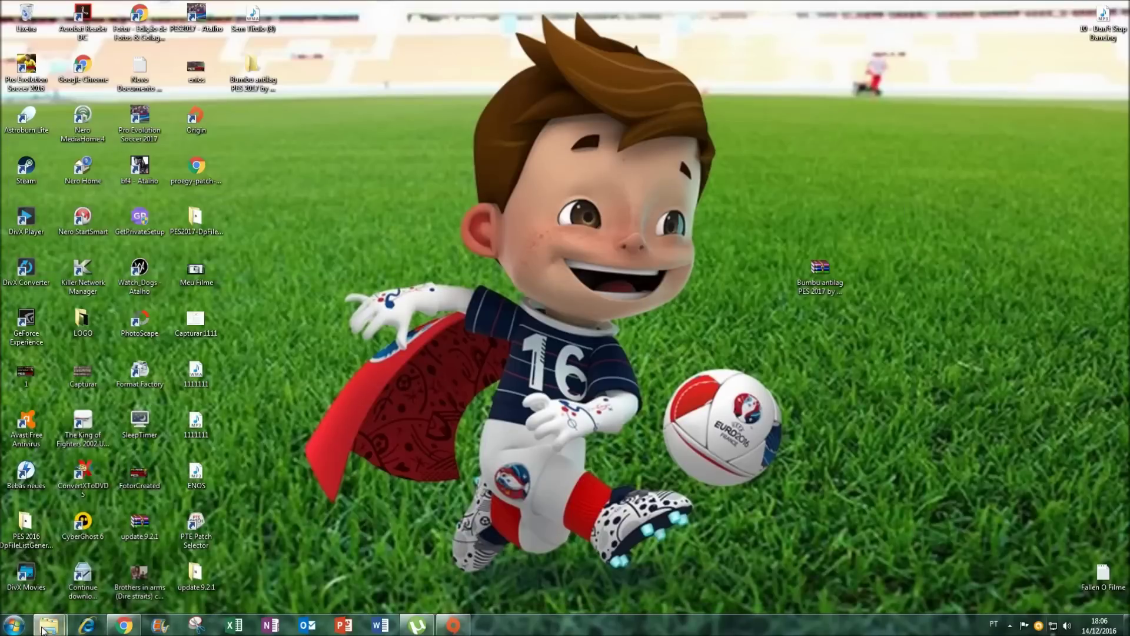
# Copy both CPK files from the download folder of the extracted Bumbu antilag package.
pyautogui.moveTo(48, 624)
pyautogui.moveTo(169, 553)
pyautogui.click(61, 545)
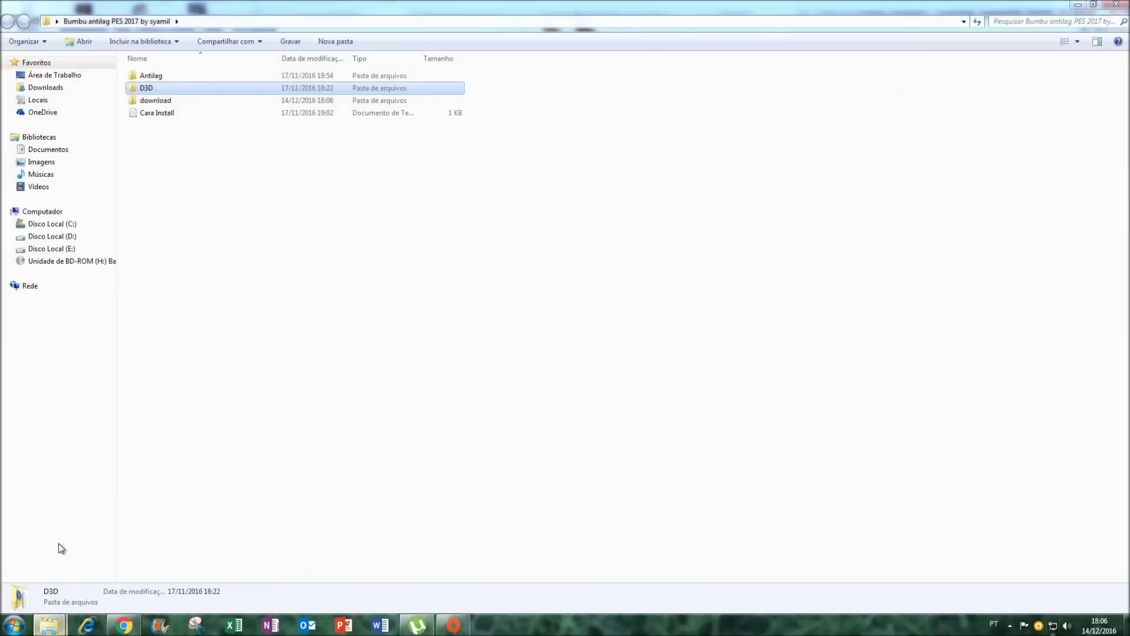
pyautogui.doubleClick(158, 102)
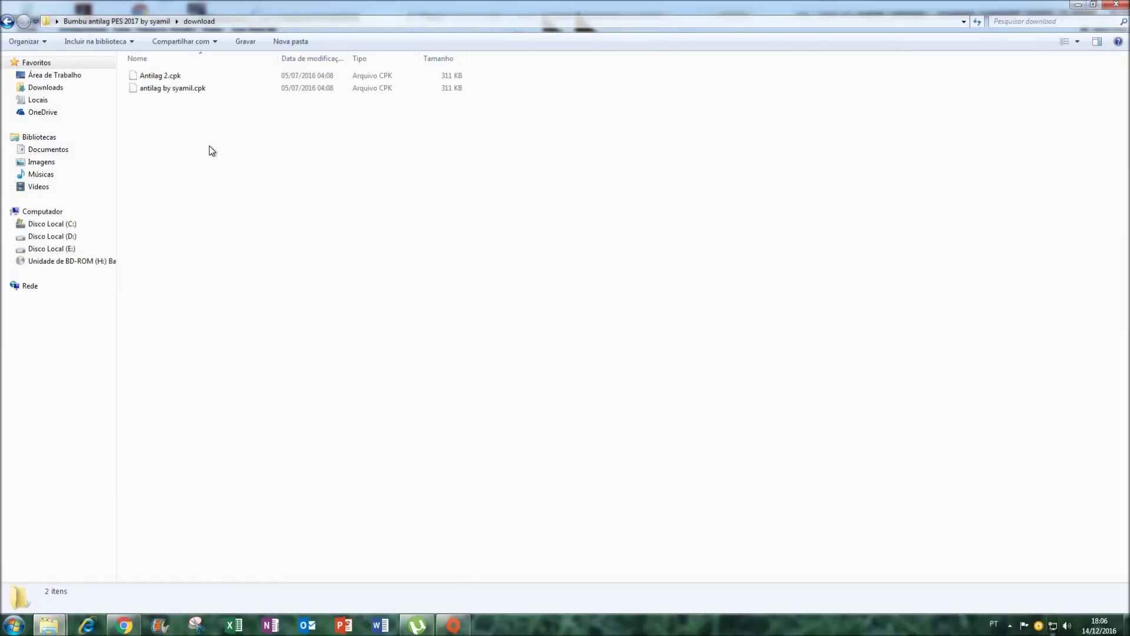
pyautogui.moveTo(212, 130); pyautogui.dragTo(159, 77)
pyautogui.rightClick(158, 74)
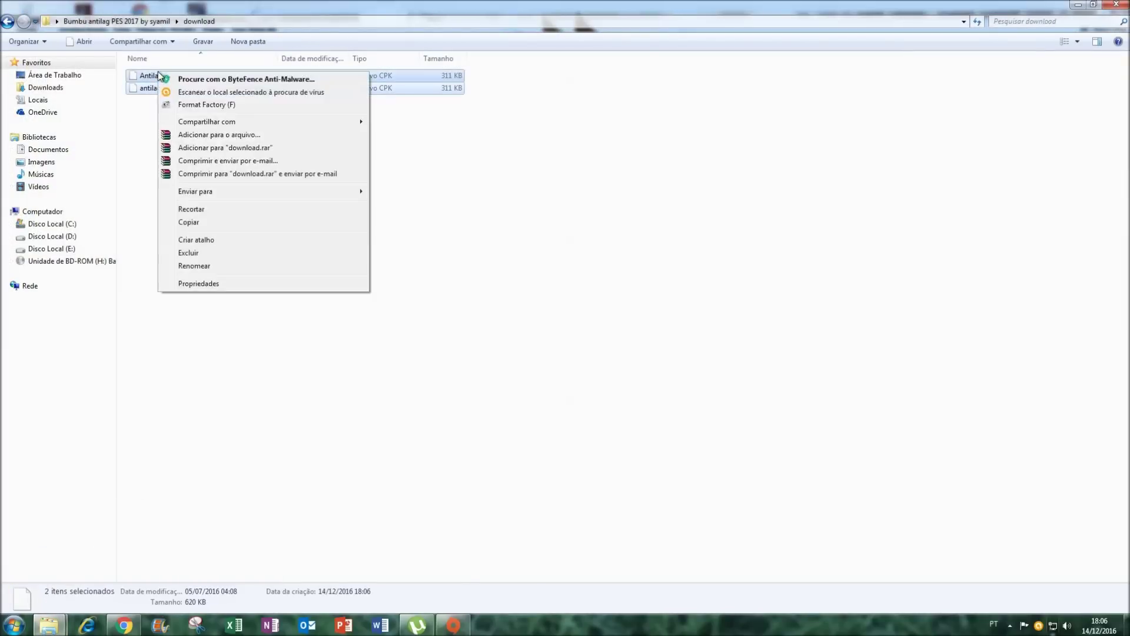
pyautogui.click(197, 223)
# Paste the two CPK files into the download folder of the Pro Evolution Soccer 2017 installation.
pyautogui.click(47, 628)
pyautogui.click(218, 573)
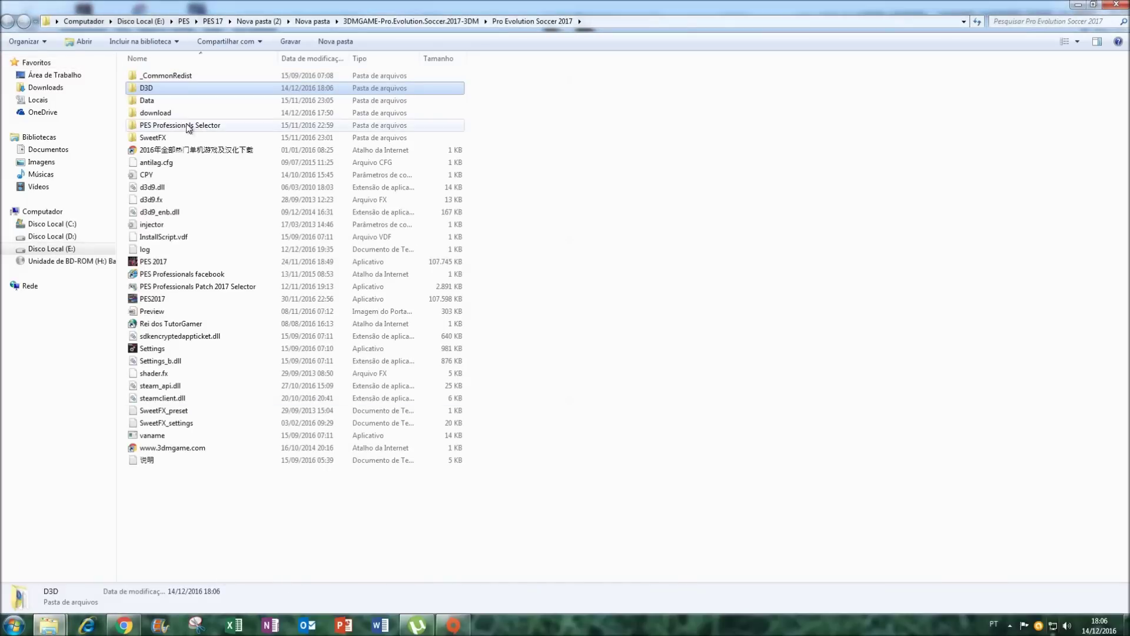
pyautogui.doubleClick(156, 113)
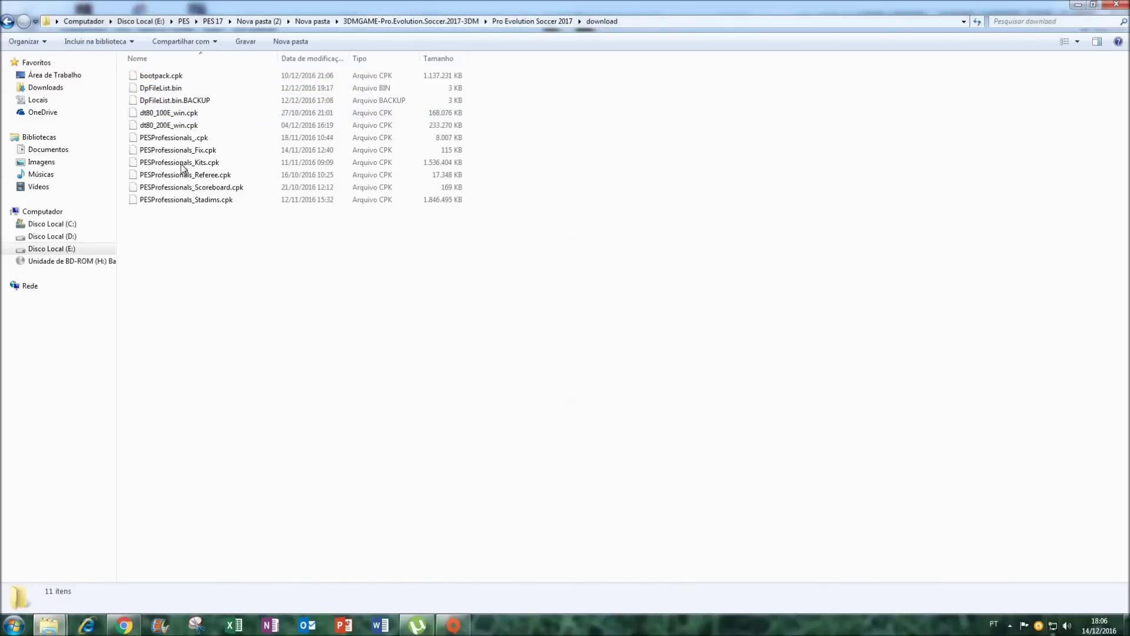
pyautogui.rightClick(618, 245)
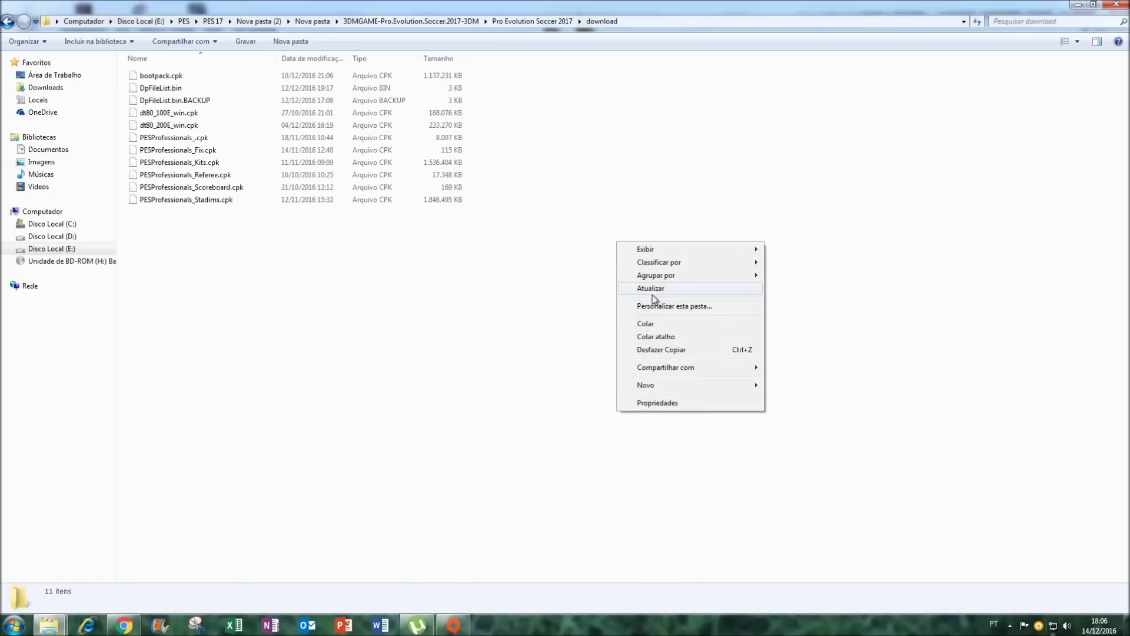
pyautogui.click(646, 323)
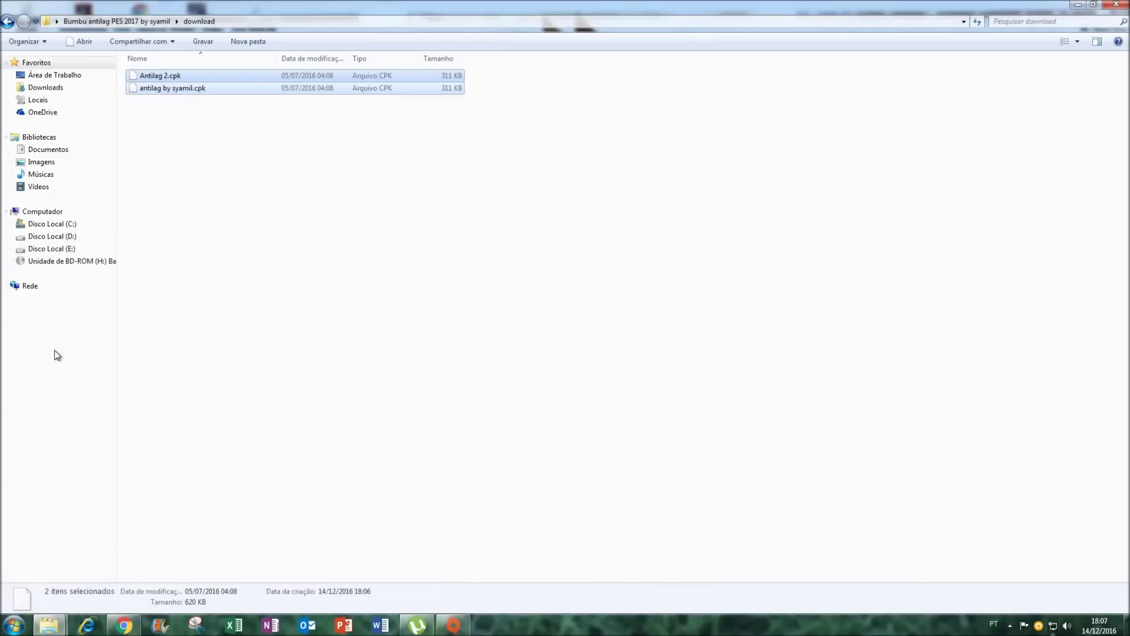
# Copy antilag.cfg and d3d9.dll from the Antilag folder of the extracted package.
pyautogui.click(7, 22)
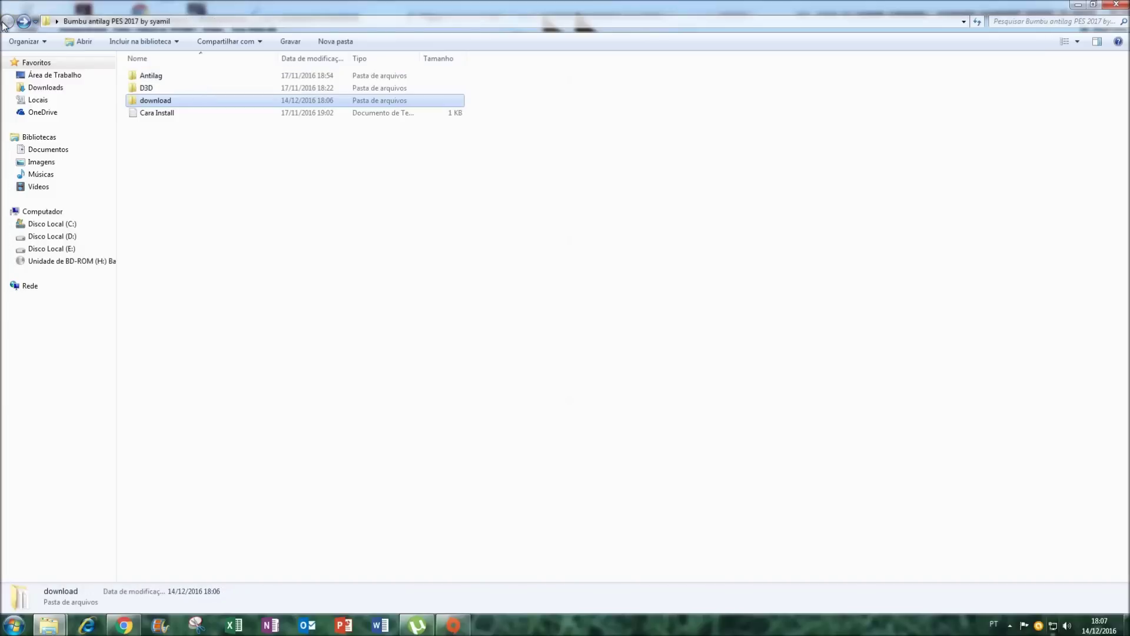
pyautogui.doubleClick(164, 76)
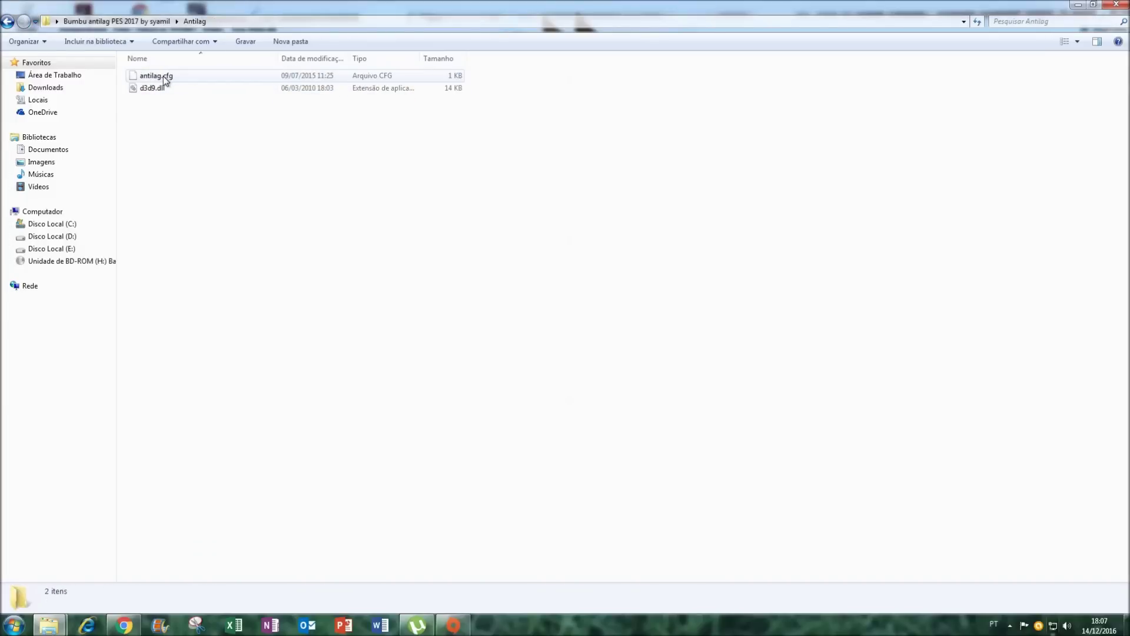
pyautogui.moveTo(160, 117); pyautogui.dragTo(160, 66)
pyautogui.rightClick(160, 75)
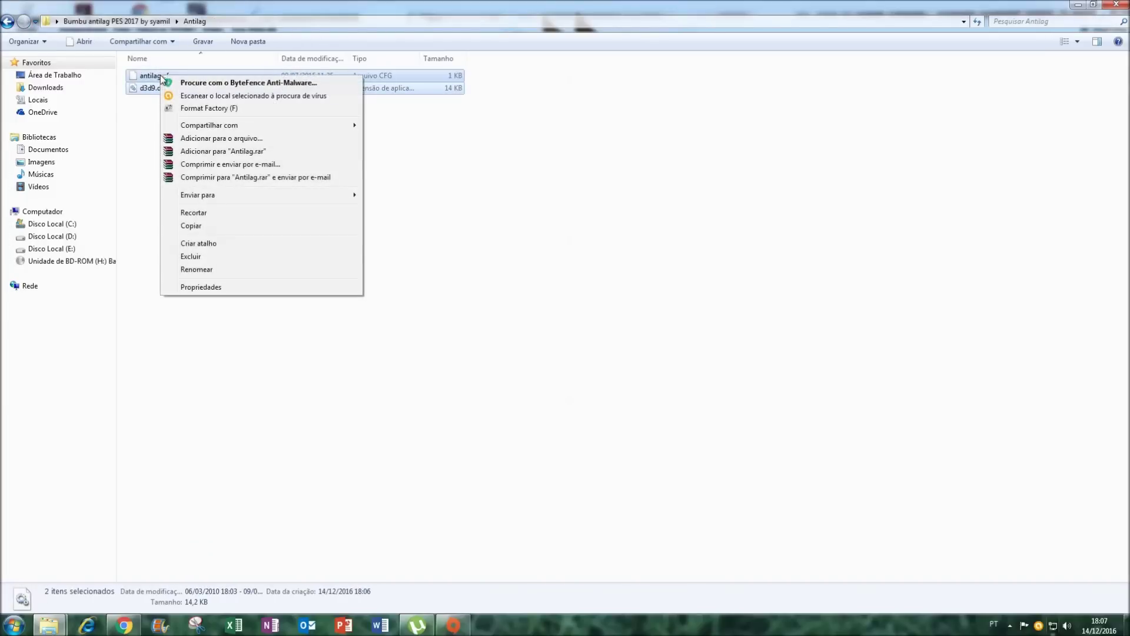
pyautogui.click(192, 225)
# Paste antilag.cfg and d3d9.dll into the main Pro Evolution Soccer 2017 folder, replacing both existing files, and refresh the folder.
pyautogui.moveTo(48, 626)
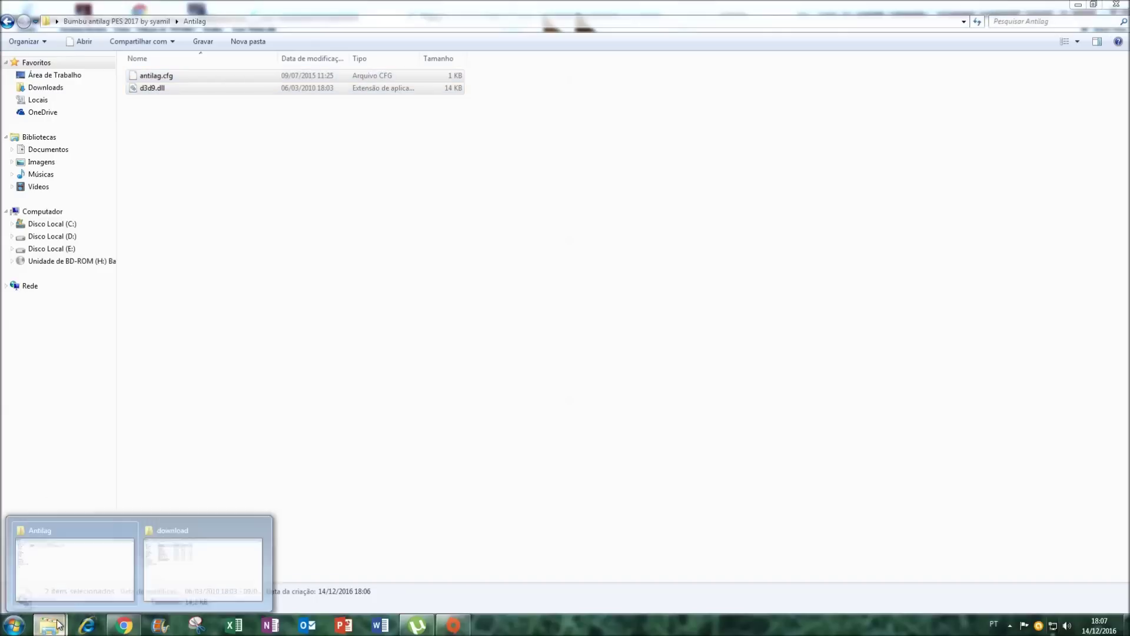
pyautogui.click(166, 557)
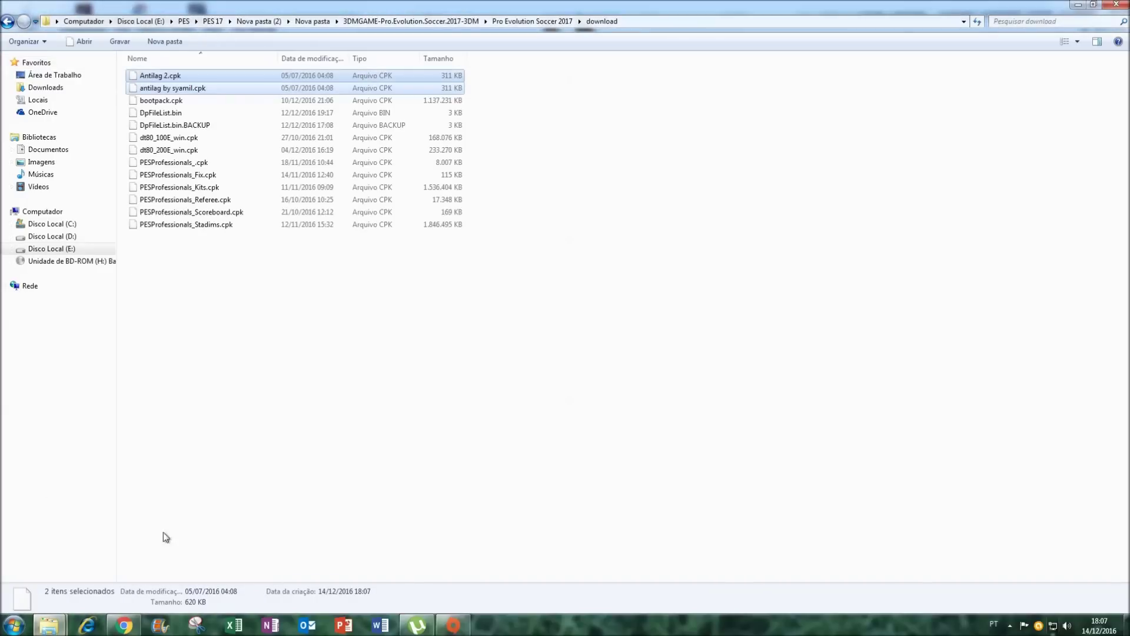
pyautogui.click(6, 21)
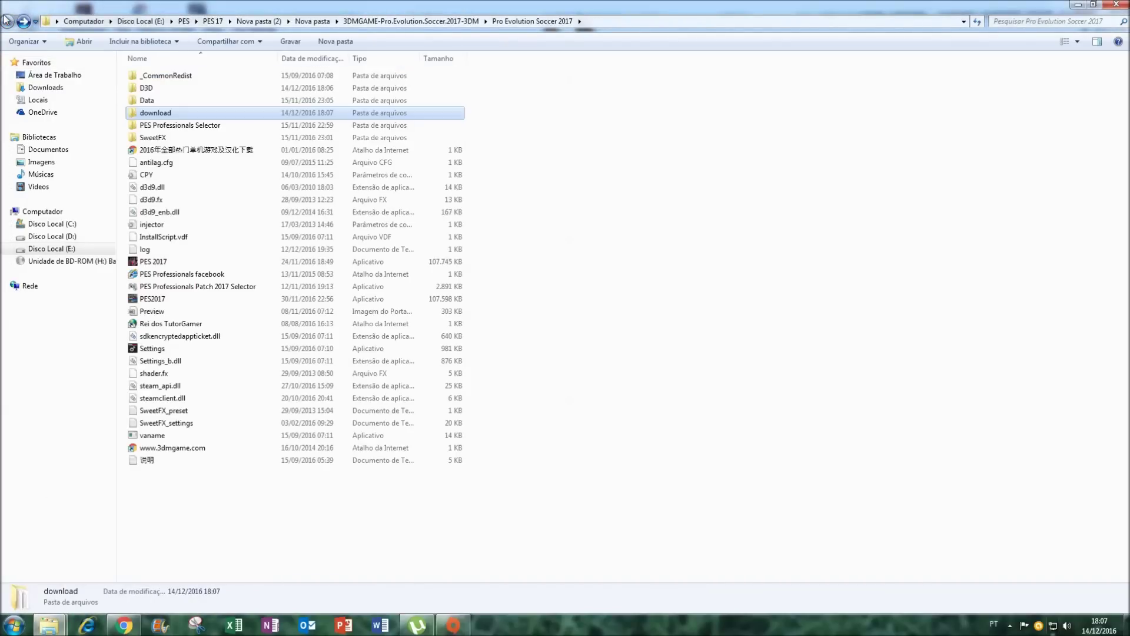
pyautogui.rightClick(863, 293)
pyautogui.click(892, 375)
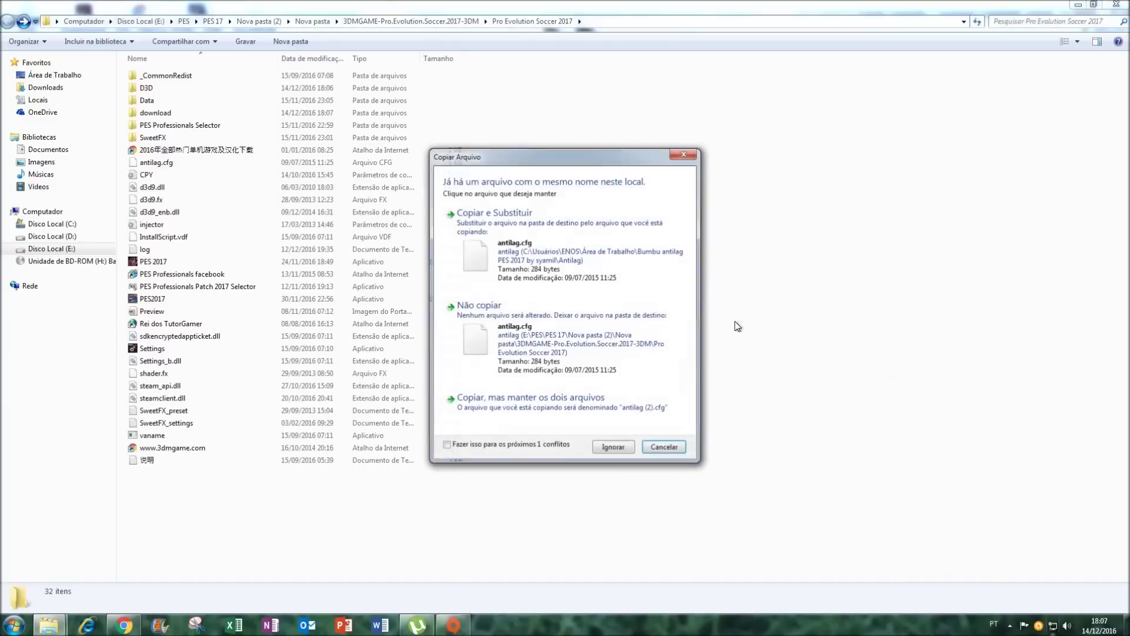
pyautogui.click(446, 446)
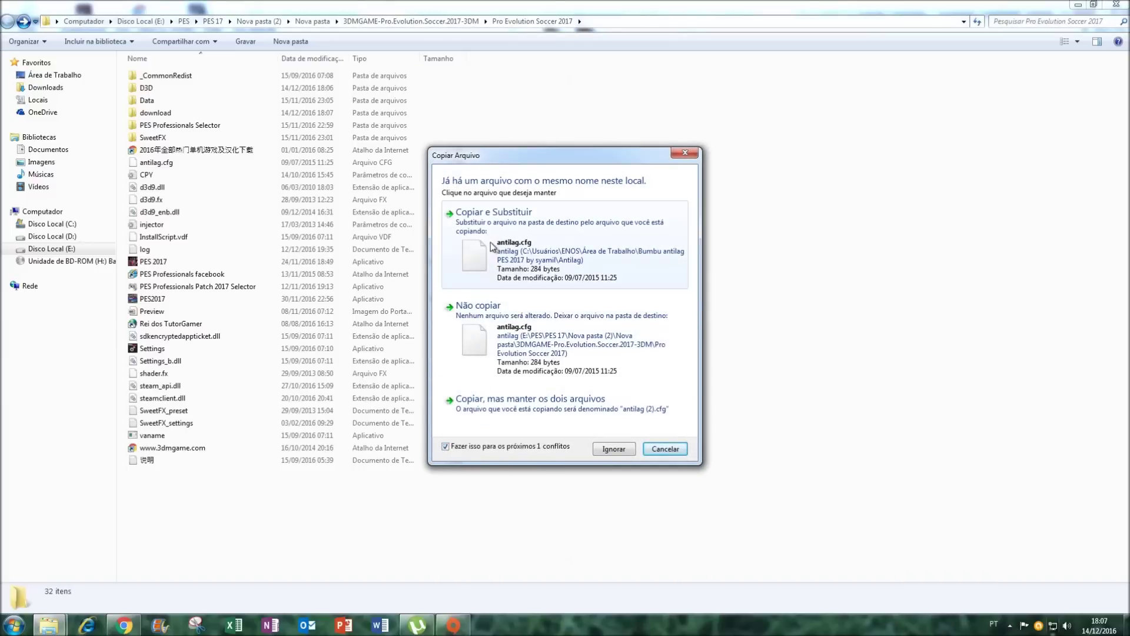
pyautogui.click(520, 239)
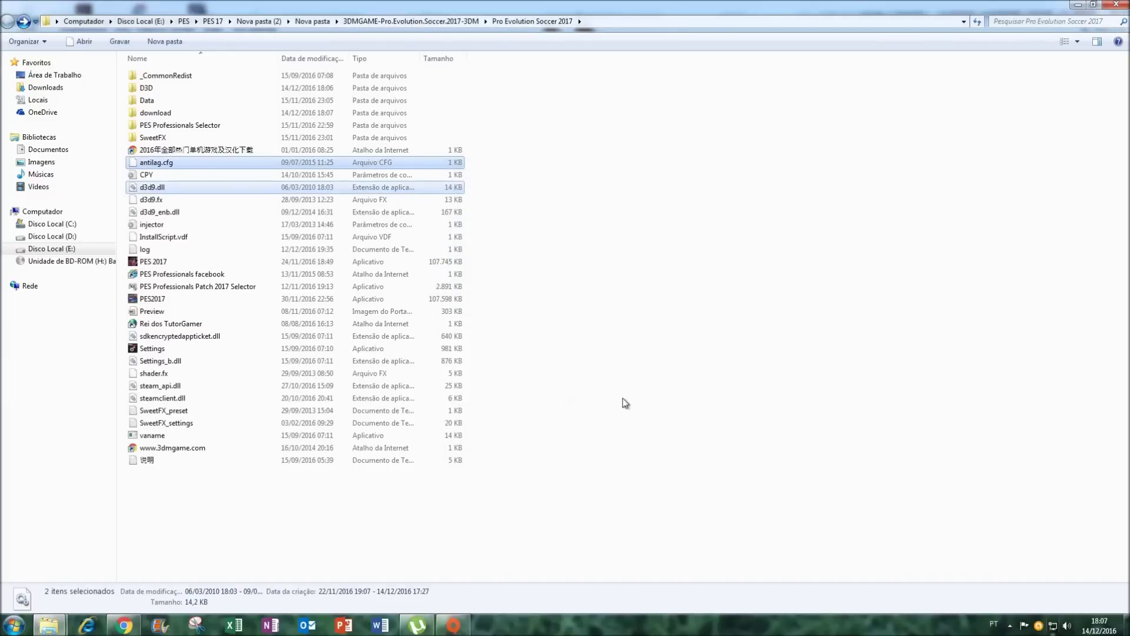
pyautogui.click(577, 244)
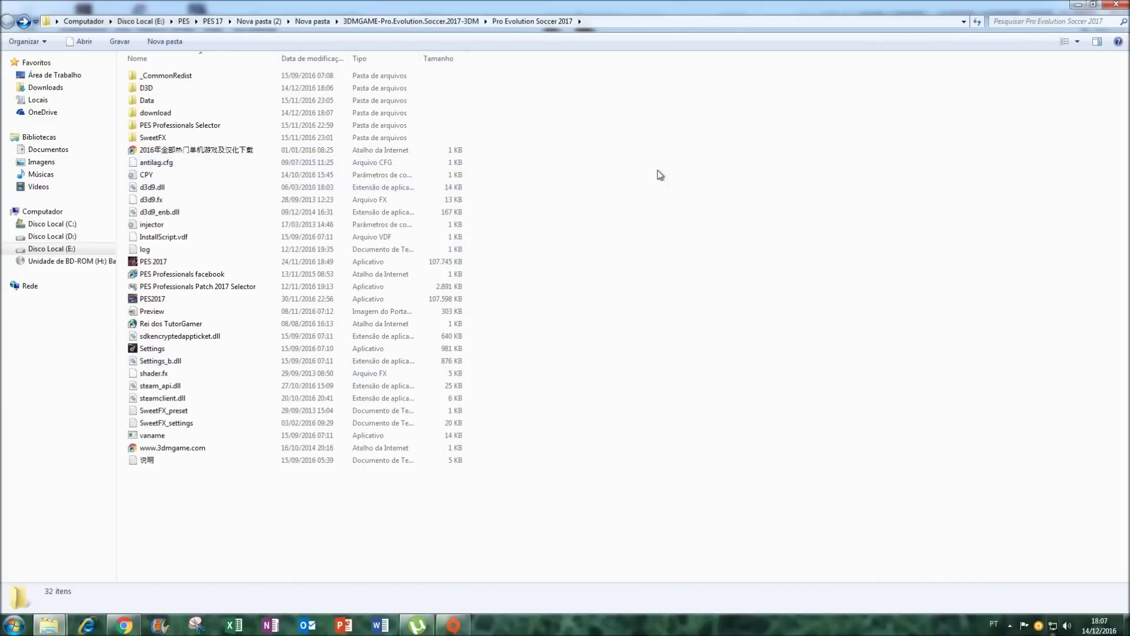
pyautogui.rightClick(609, 150)
pyautogui.click(642, 195)
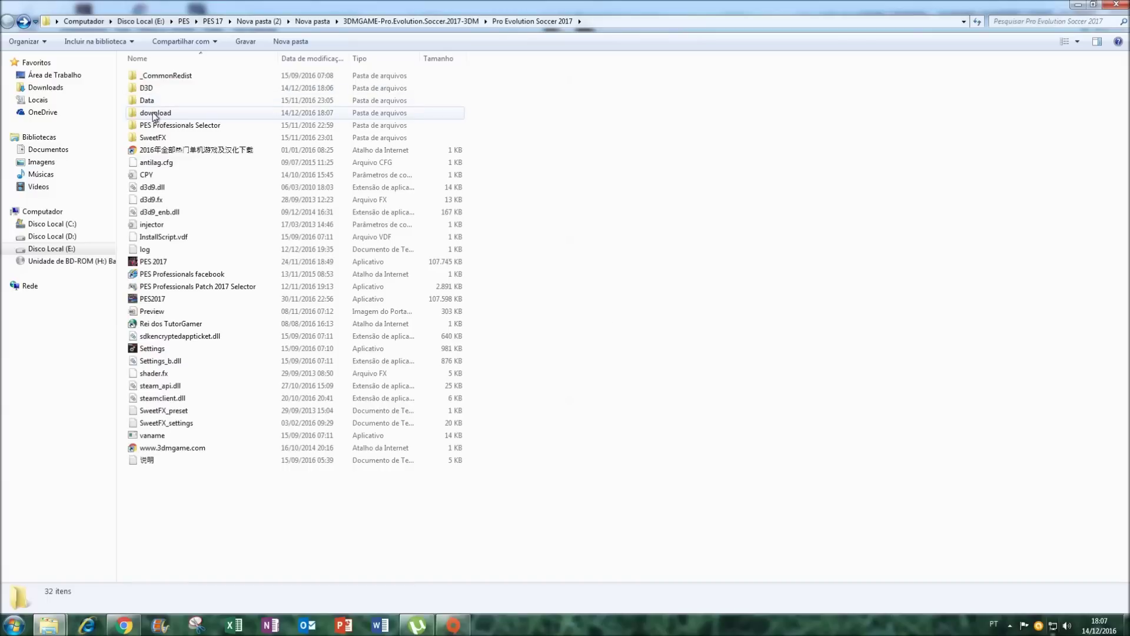
# Run the D3DOverrider application from the game's D3D folder as administrator and allow it to make changes.
pyautogui.doubleClick(145, 89)
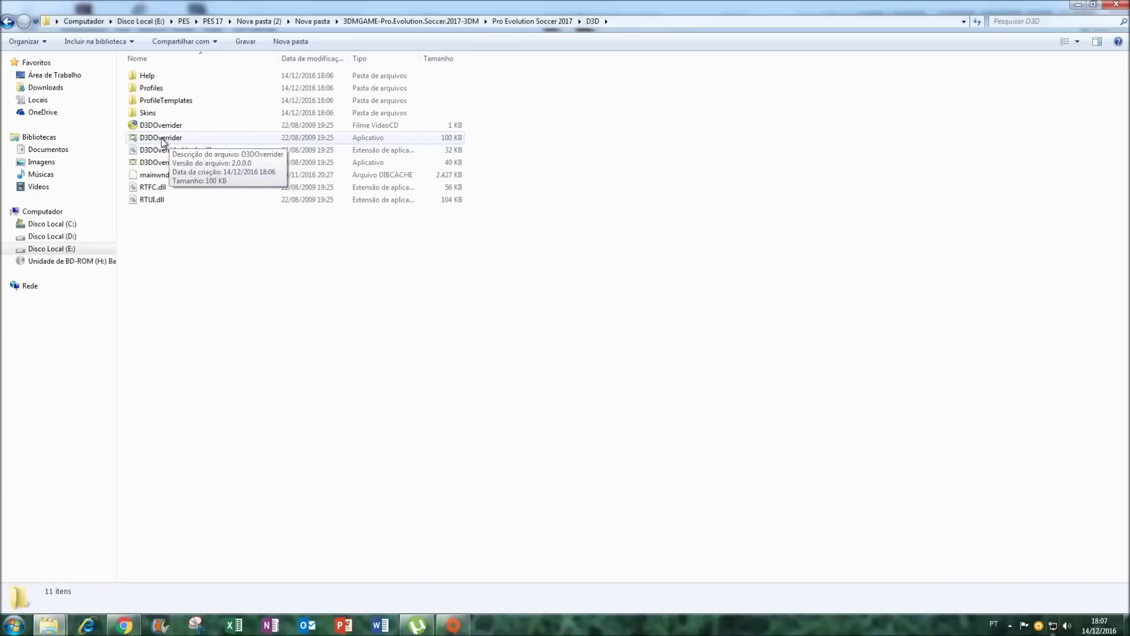
pyautogui.click(163, 139)
pyautogui.rightClick(168, 139)
pyautogui.click(179, 157)
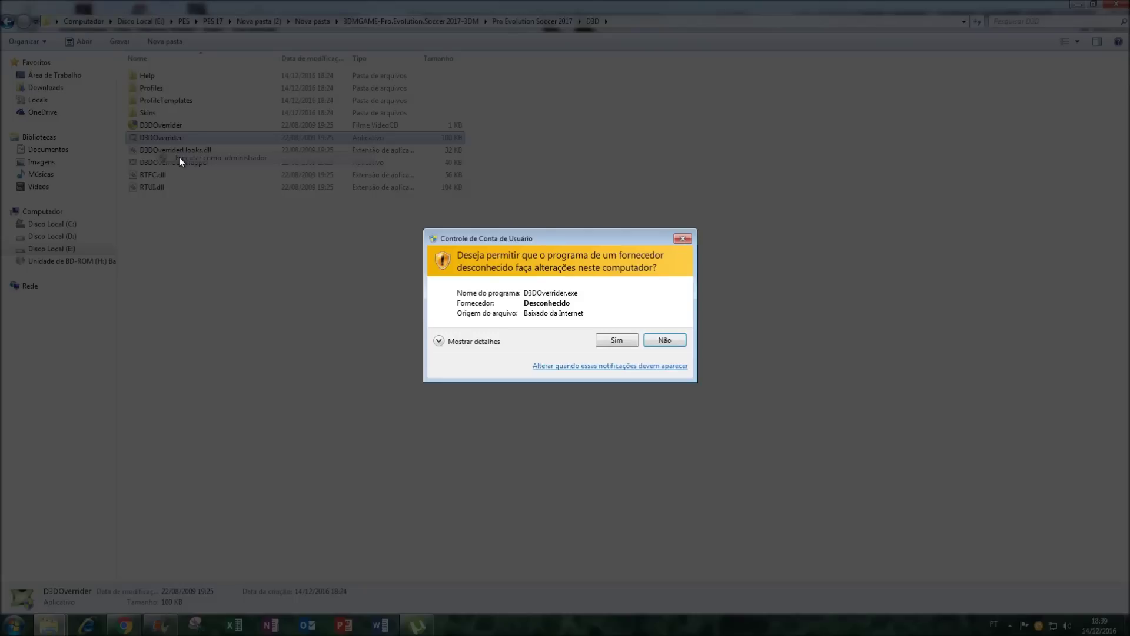
pyautogui.click(612, 341)
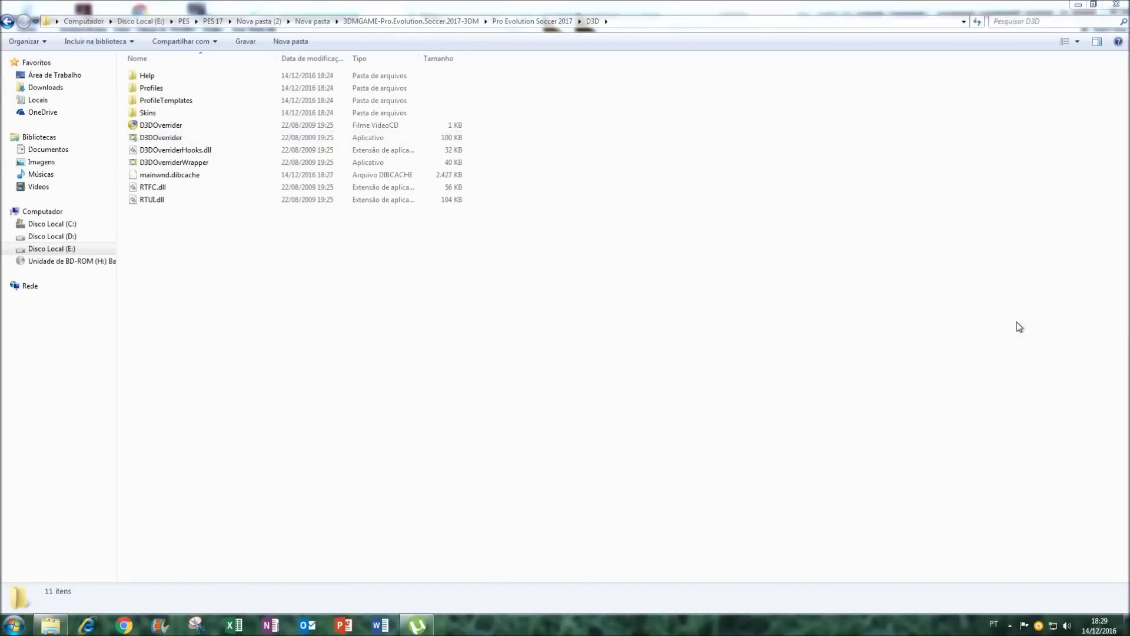
# Add a PES2017.exe profile to D3DOverrider from the PES2017 desktop shortcut, adjust its application detection level, and close the window.
pyautogui.click(1011, 625)
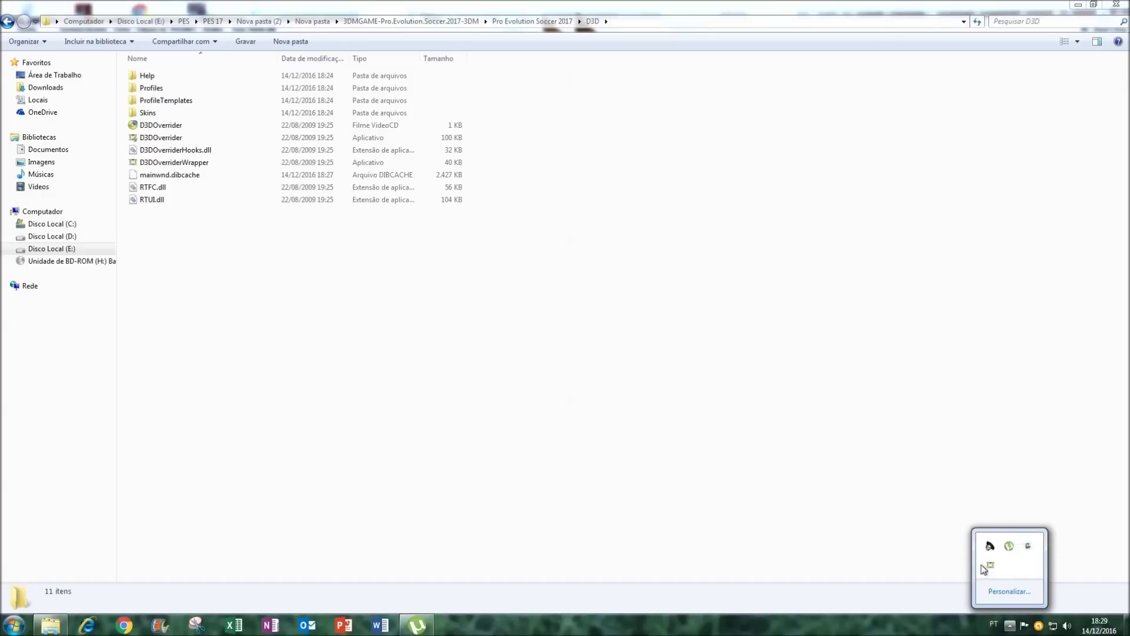
pyautogui.click(990, 565)
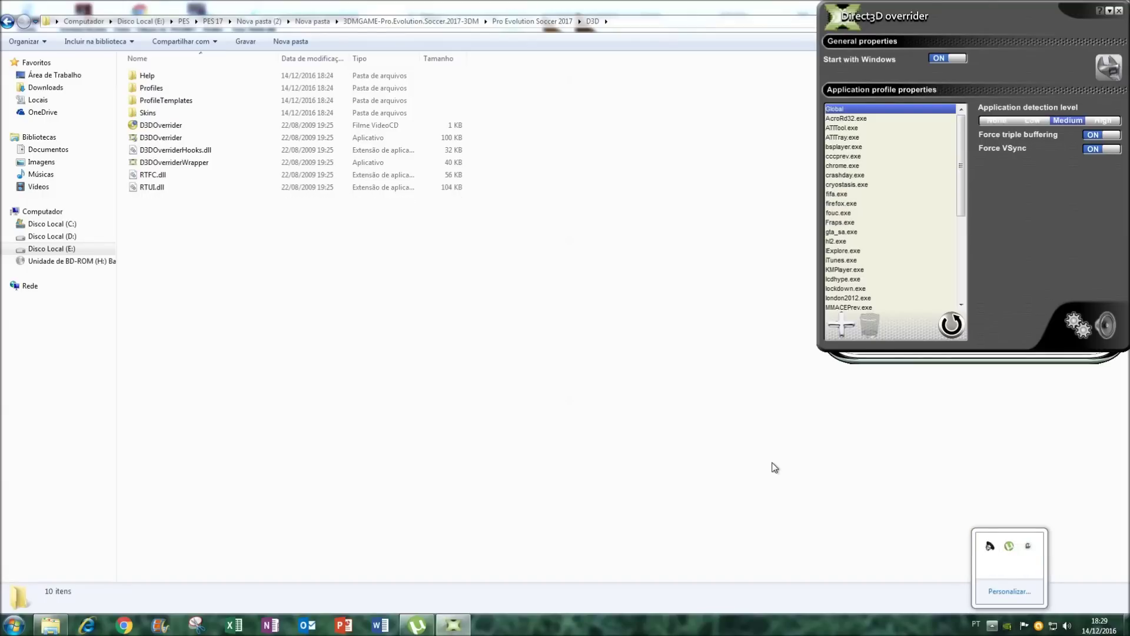
pyautogui.click(843, 327)
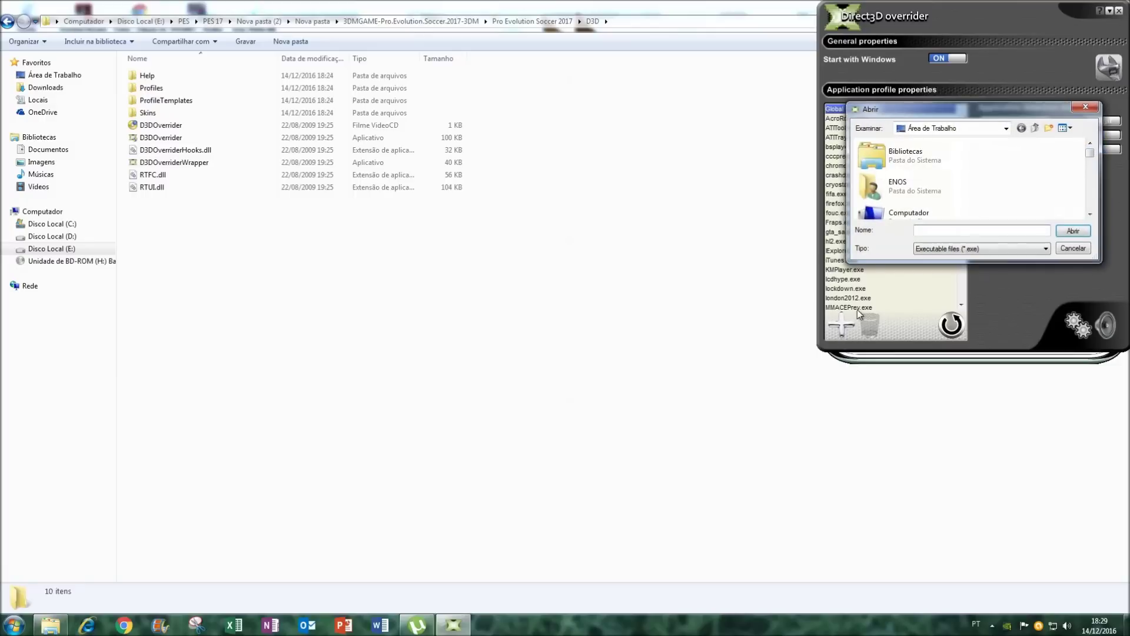
pyautogui.click(1004, 130)
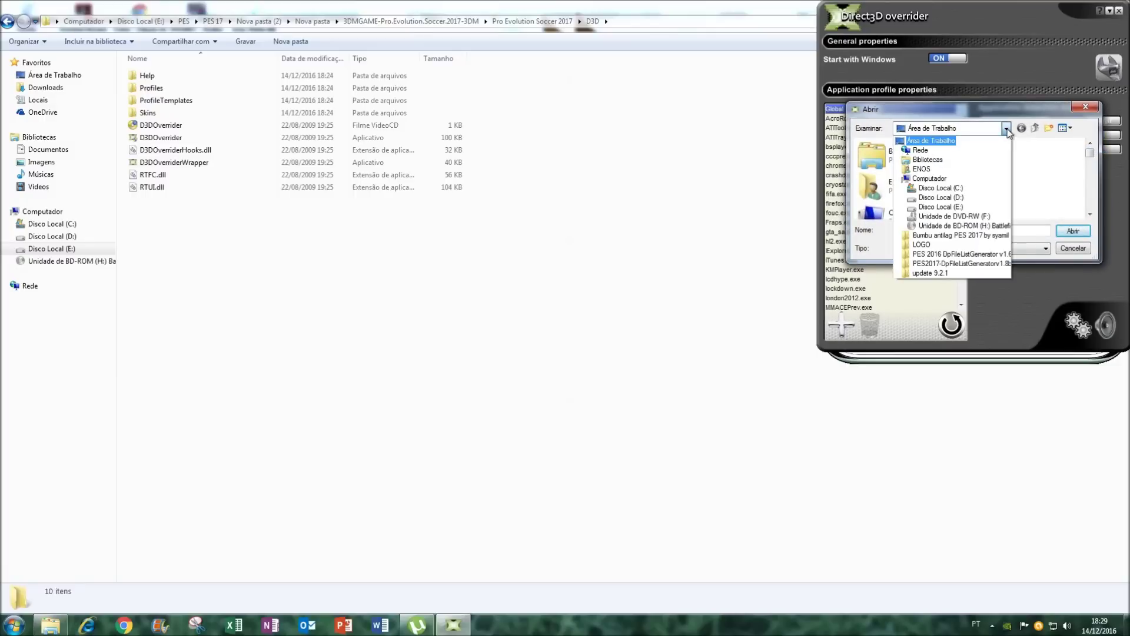
pyautogui.click(931, 141)
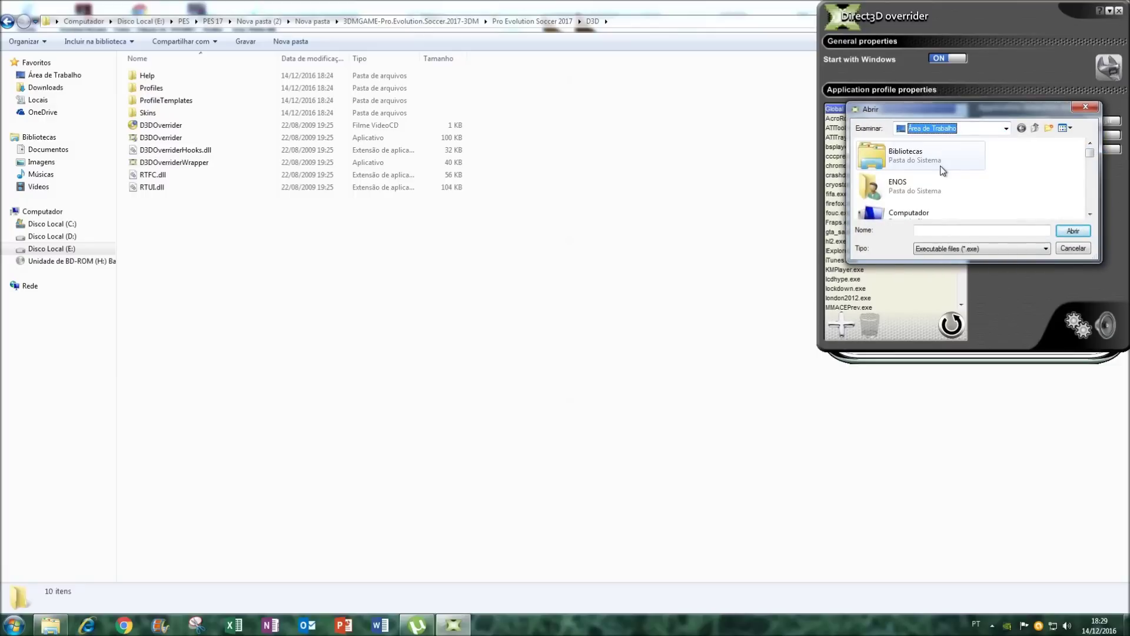
pyautogui.moveTo(1092, 154); pyautogui.dragTo(1094, 197)
pyautogui.click(930, 190)
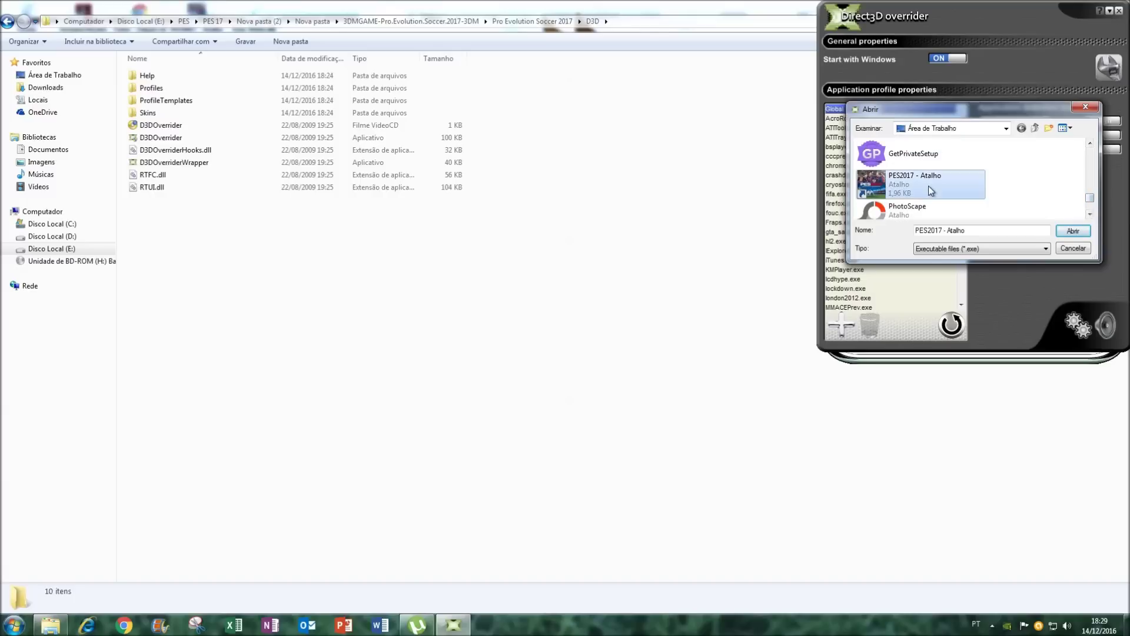
pyautogui.click(1073, 232)
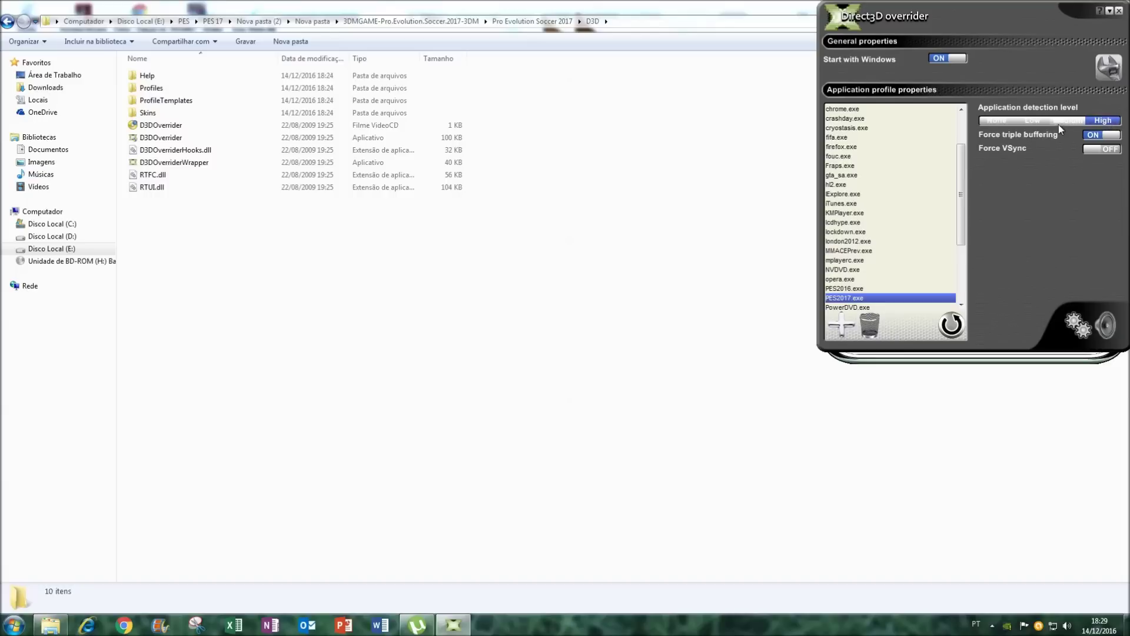
pyautogui.click(1033, 121)
pyautogui.click(1119, 11)
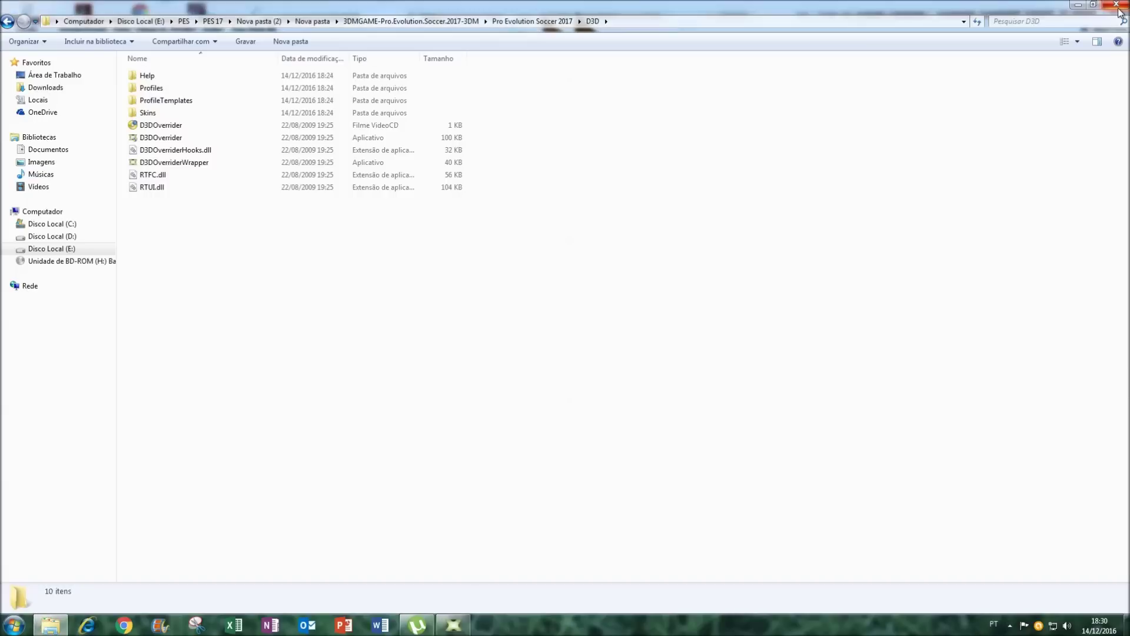
# Minimize the D3D folder window and move the PES2017-DpFileListGenerator folder to an empty area in the middle of the desktop.
pyautogui.click(1079, 7)
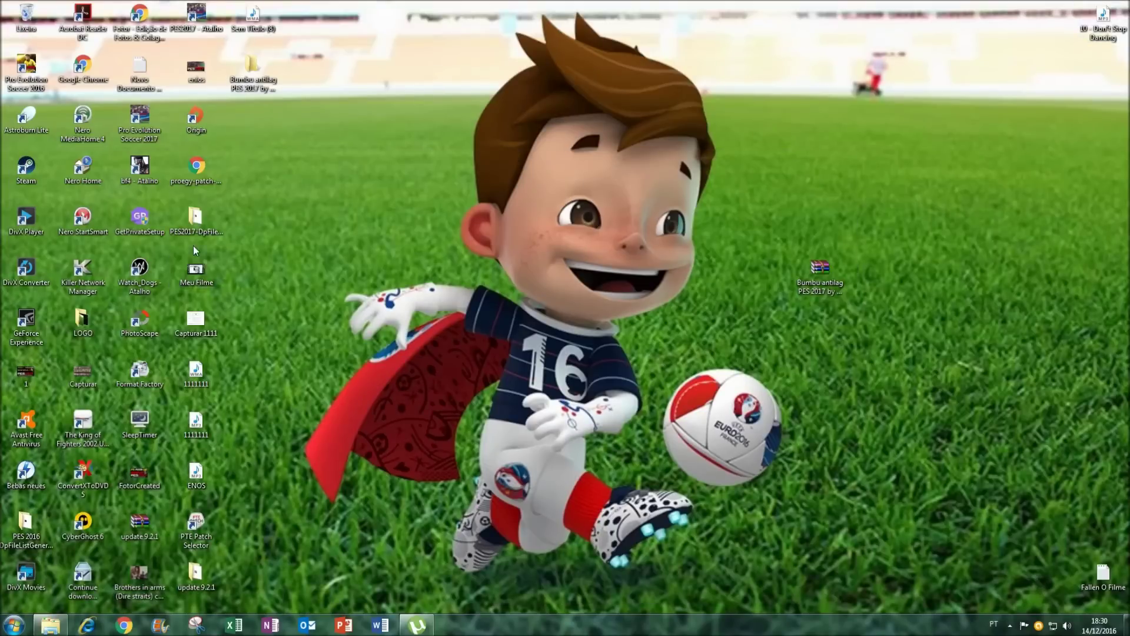
pyautogui.moveTo(193, 218); pyautogui.dragTo(709, 316)
pyautogui.click(682, 414)
pyautogui.click(710, 327)
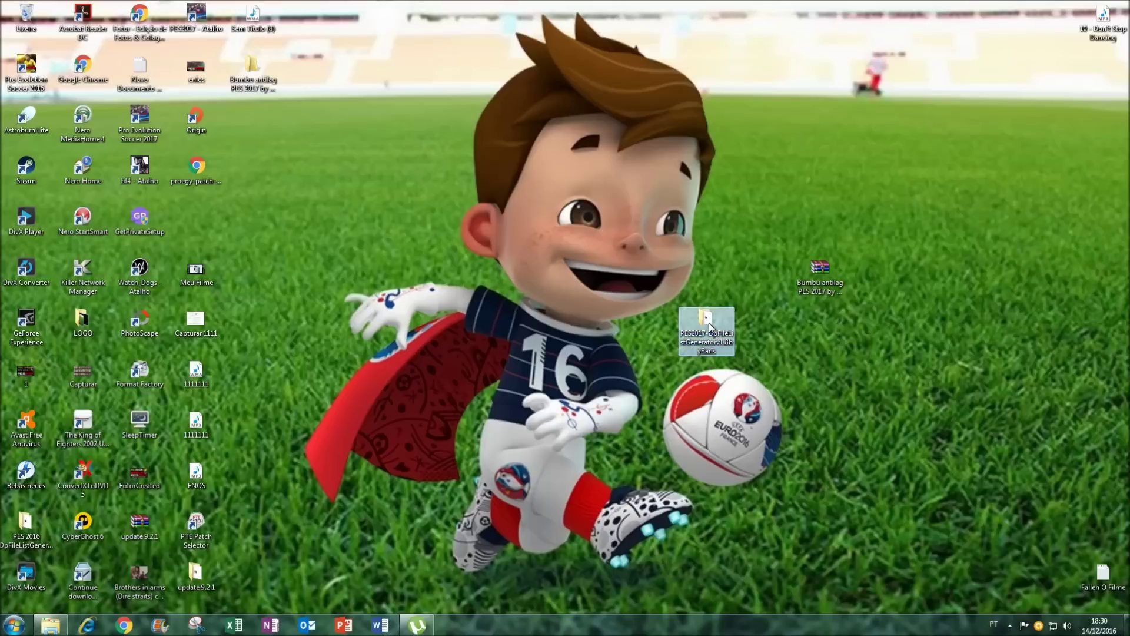
# Run PES 2017 - DpFileList Generator by Baris from the desktop generator folder as administrator and allow it to make changes.
pyautogui.doubleClick(710, 325)
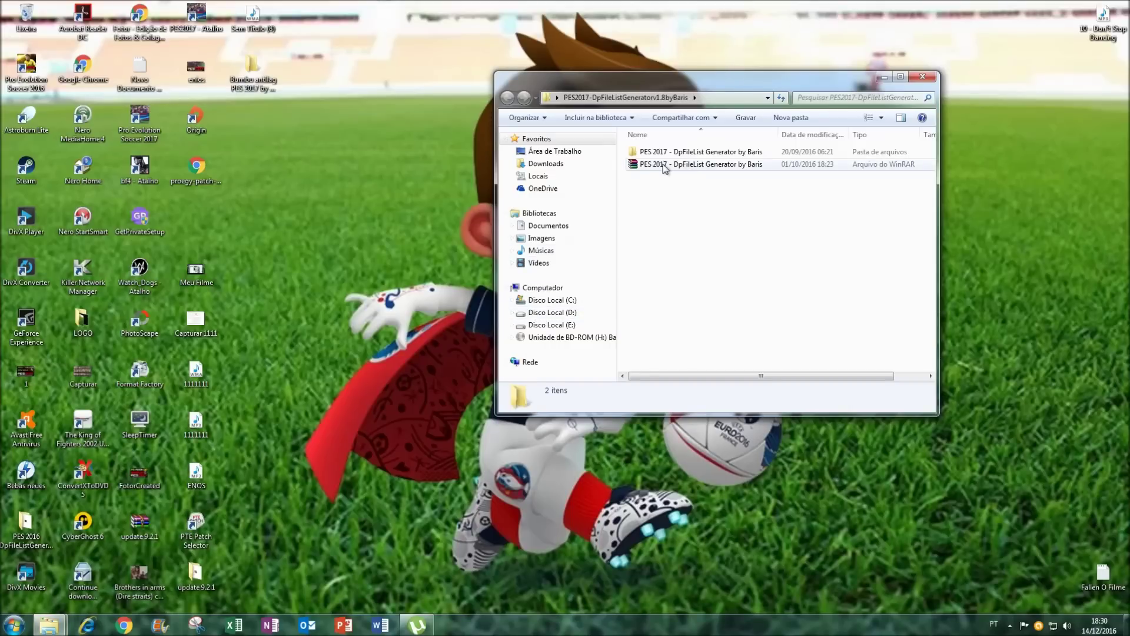
pyautogui.doubleClick(663, 153)
pyautogui.rightClick(653, 166)
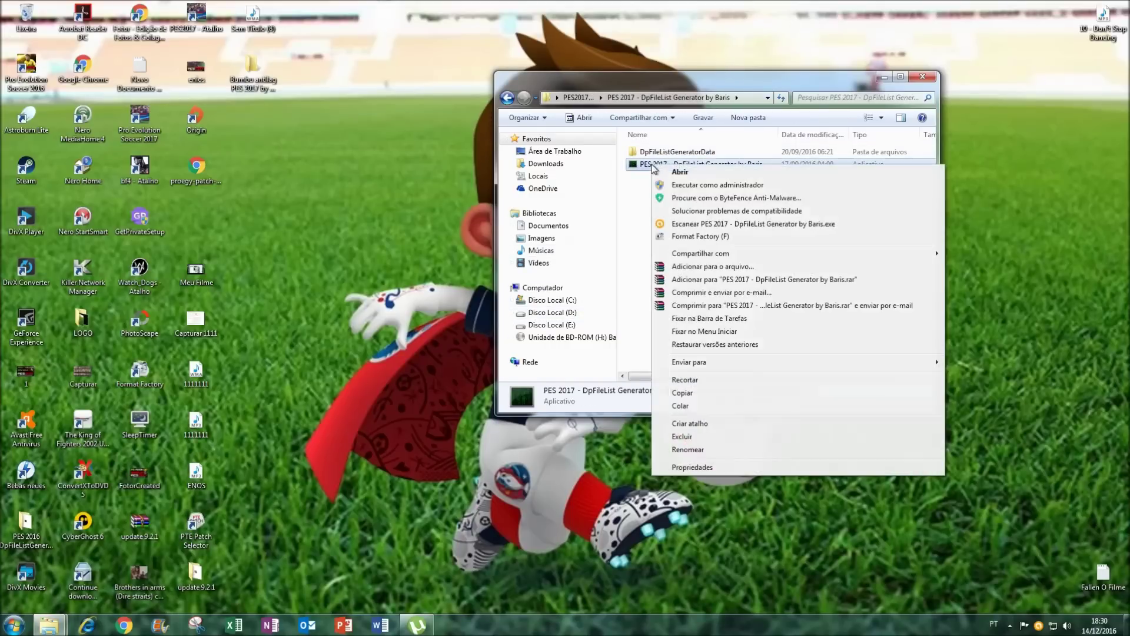
pyautogui.click(687, 185)
pyautogui.click(755, 278)
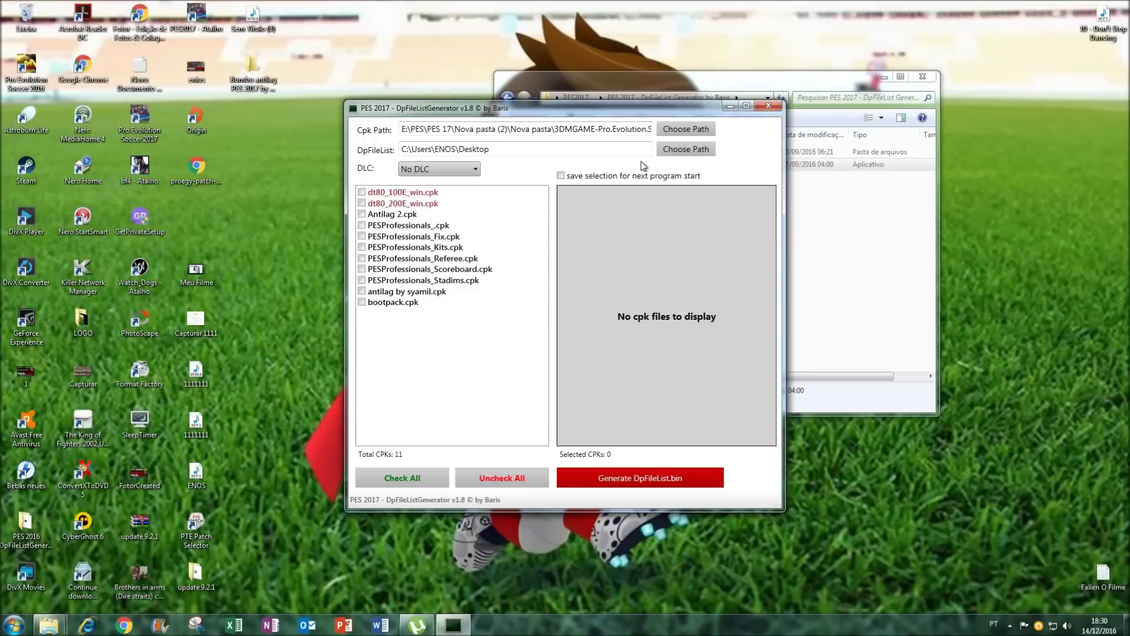
# Set the generator's Cpk Path to the download folder inside Pro Evolution Soccer 2017 on drive E.
pyautogui.click(685, 132)
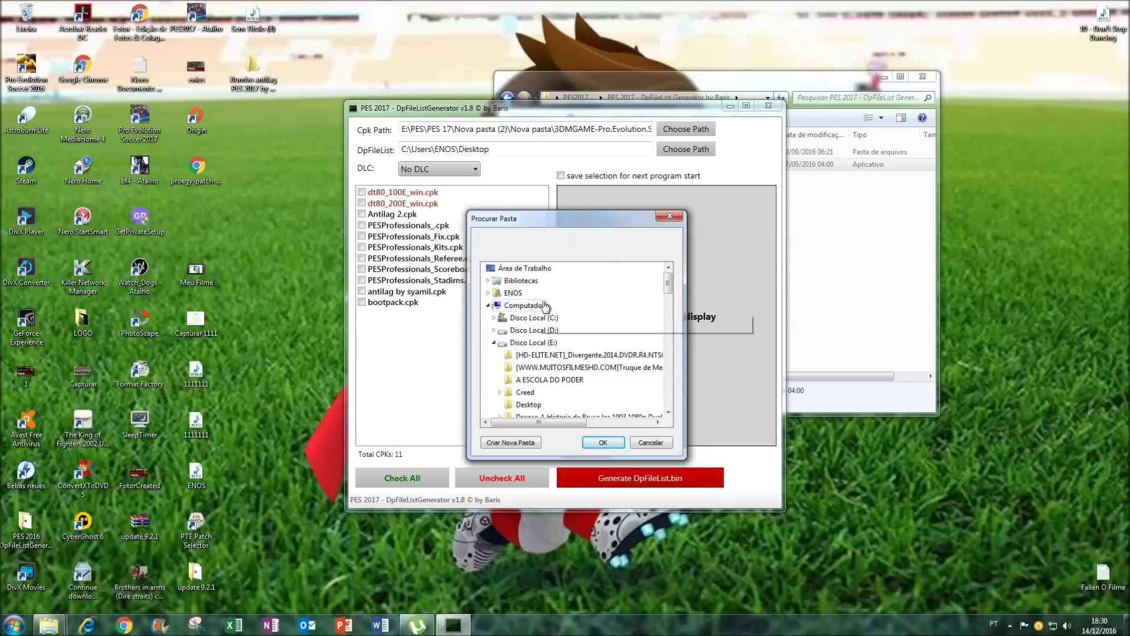
pyautogui.click(543, 345)
pyautogui.moveTo(672, 288); pyautogui.dragTo(669, 328)
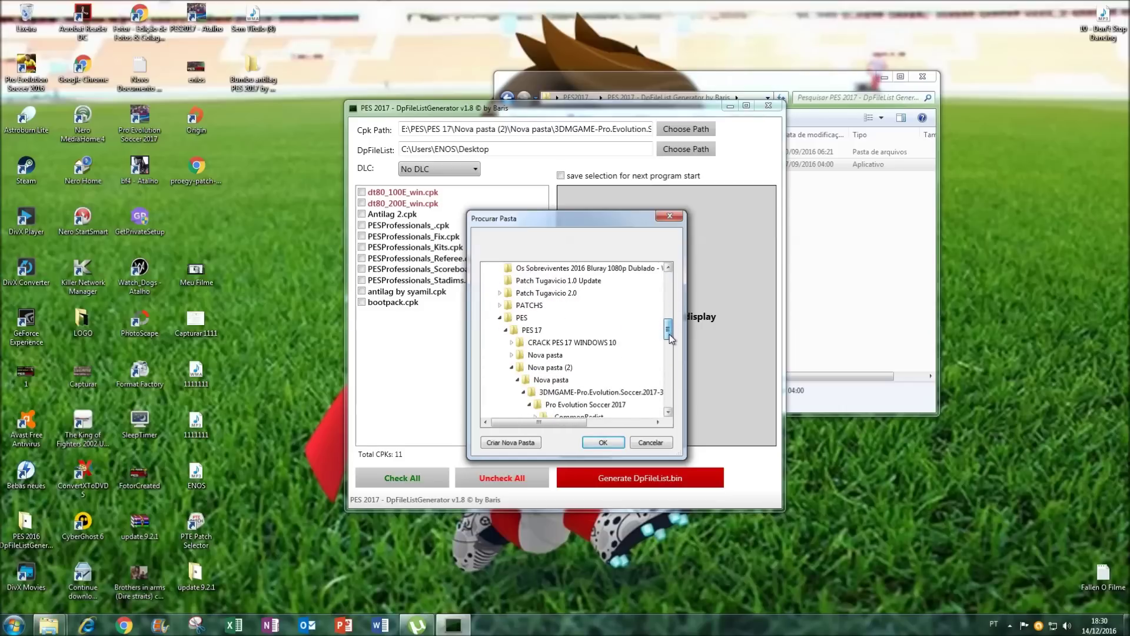
pyautogui.click(519, 318)
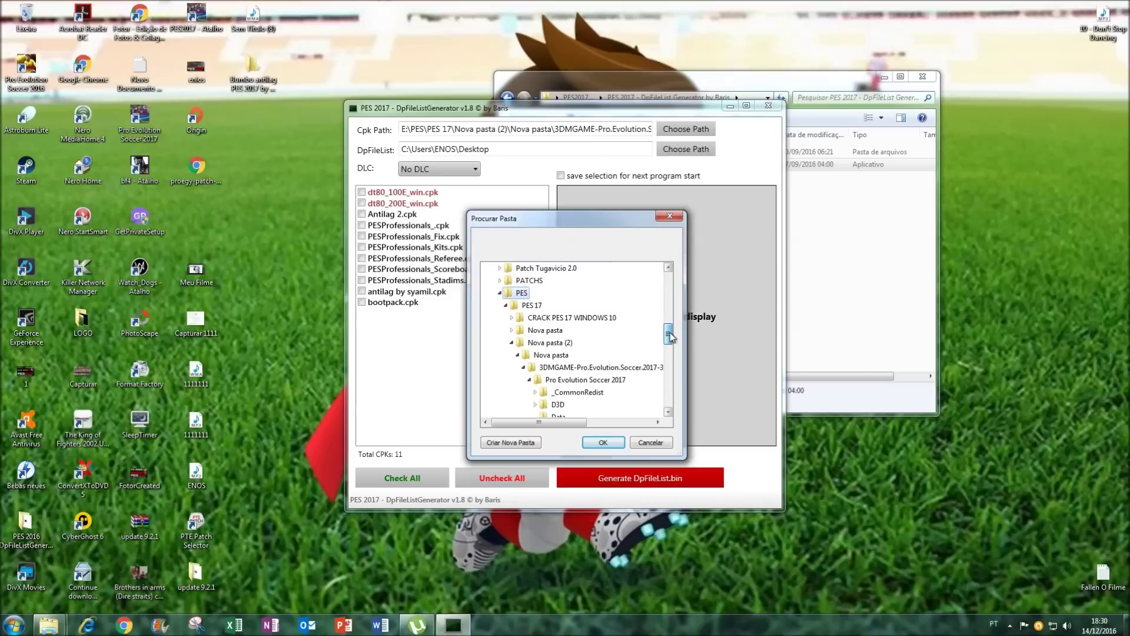
pyautogui.scroll(-1, 671, 337)
pyautogui.click(613, 330)
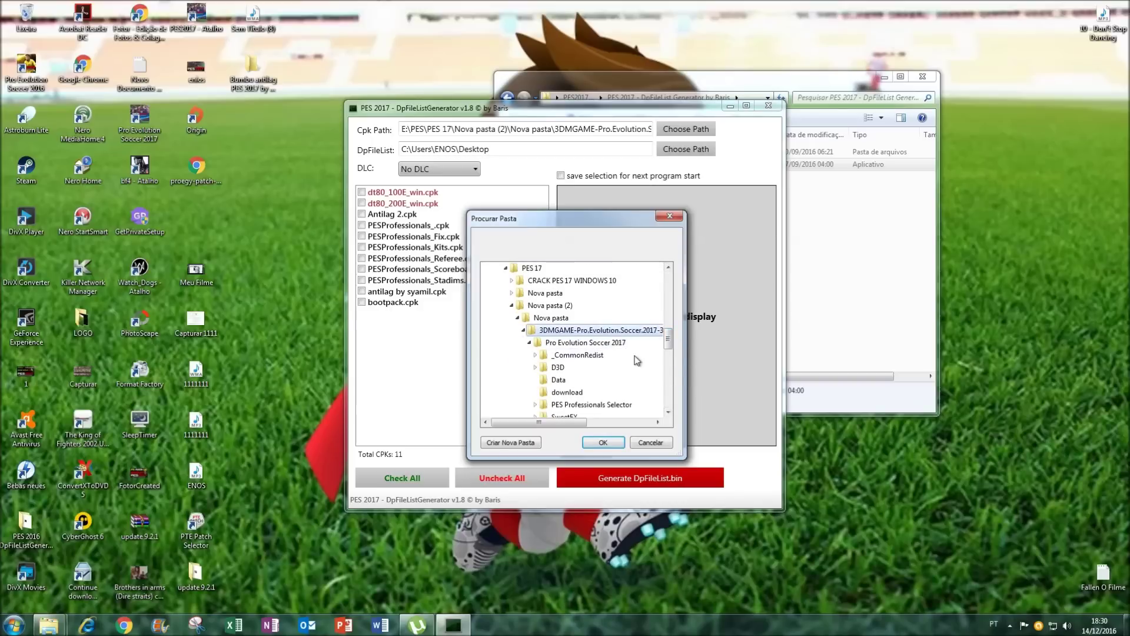
pyautogui.click(595, 344)
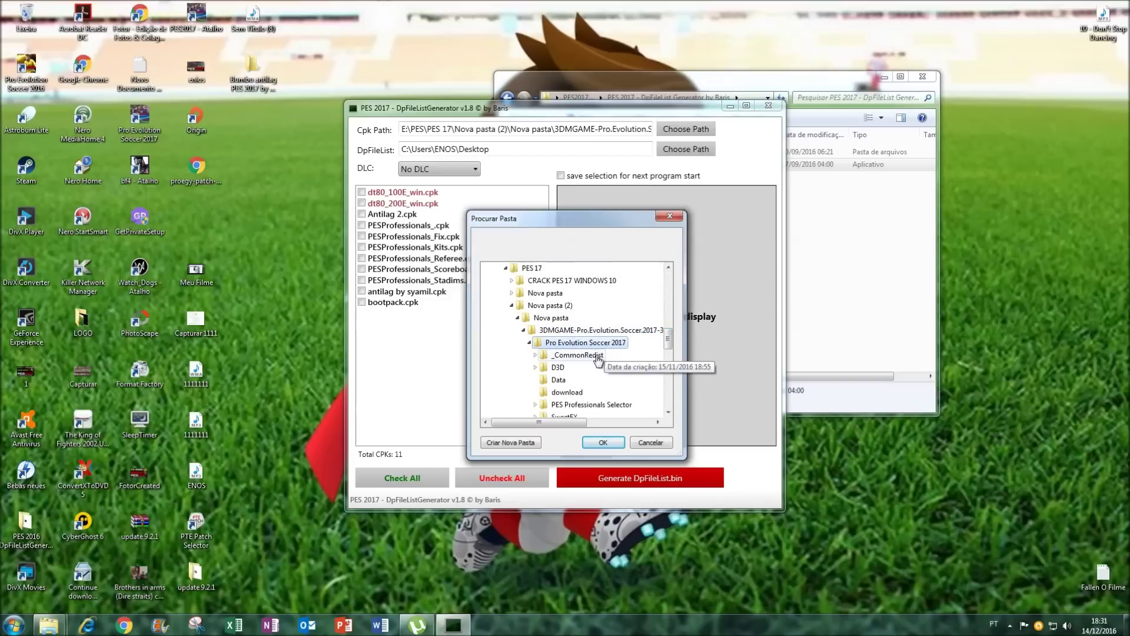
pyautogui.click(566, 392)
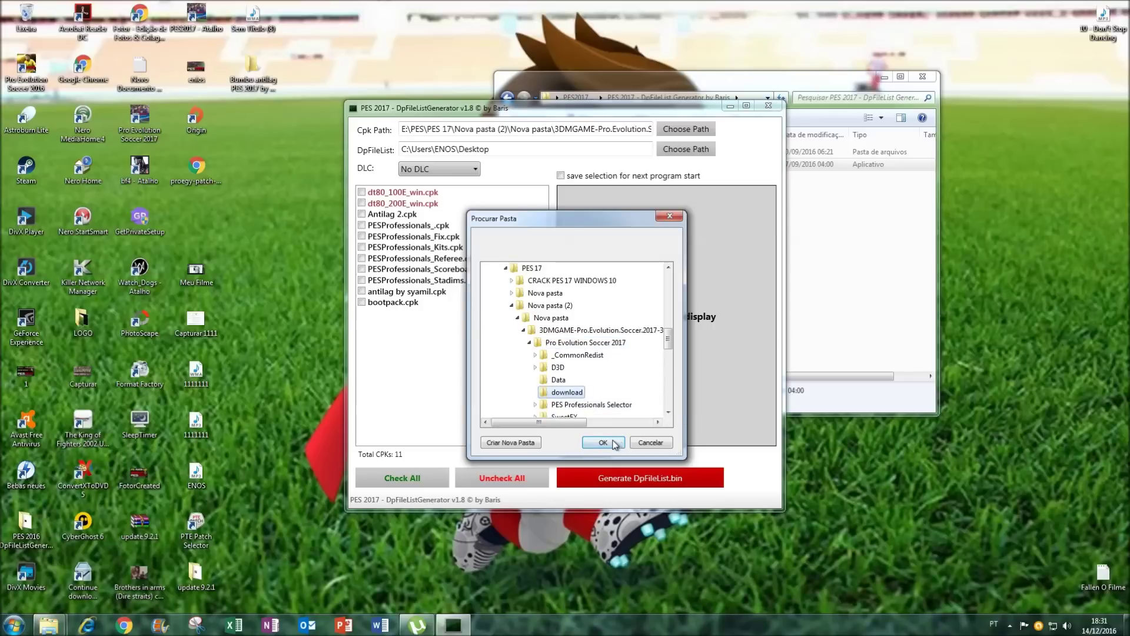
pyautogui.click(603, 443)
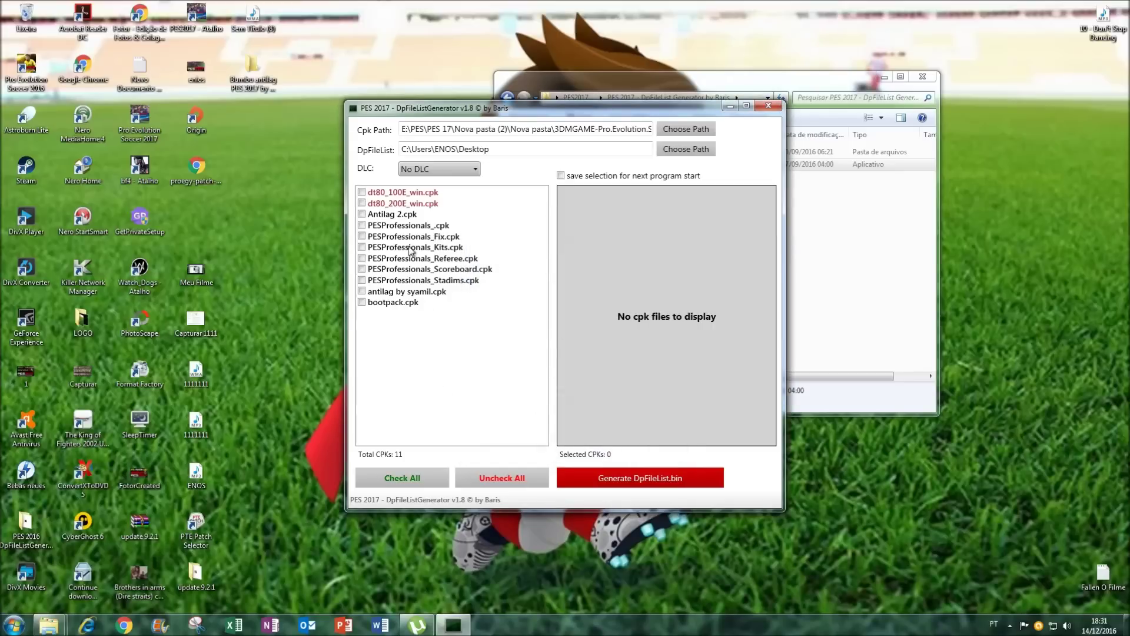
# Select all CPK files, keep No DLC, generate DpFileList.bin, and close the generator.
pyautogui.click(410, 480)
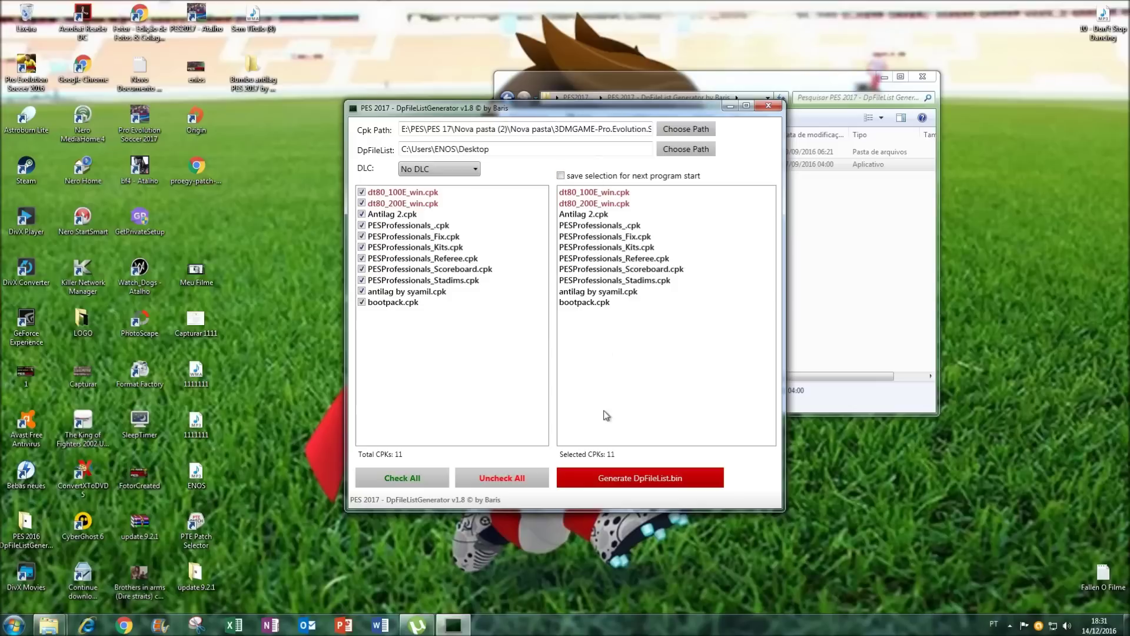
pyautogui.click(476, 170)
pyautogui.click(477, 170)
pyautogui.click(630, 482)
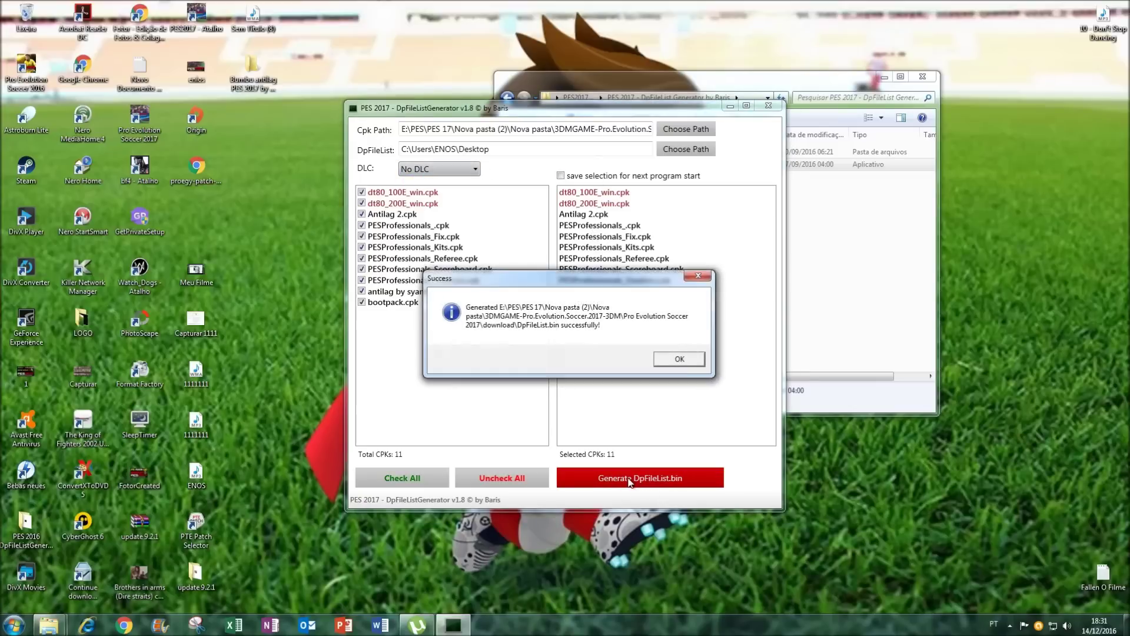
pyautogui.click(685, 360)
pyautogui.click(769, 107)
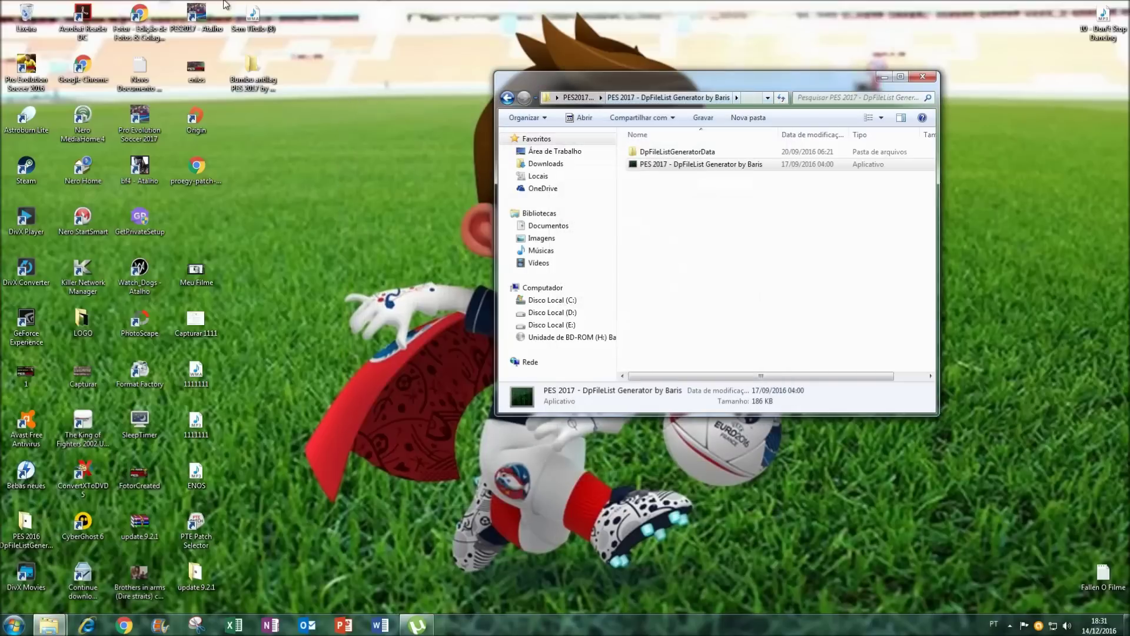
# Open the file location of the PES2017 shortcut and copy DpFileList.bin from its download folder.
pyautogui.rightClick(193, 13)
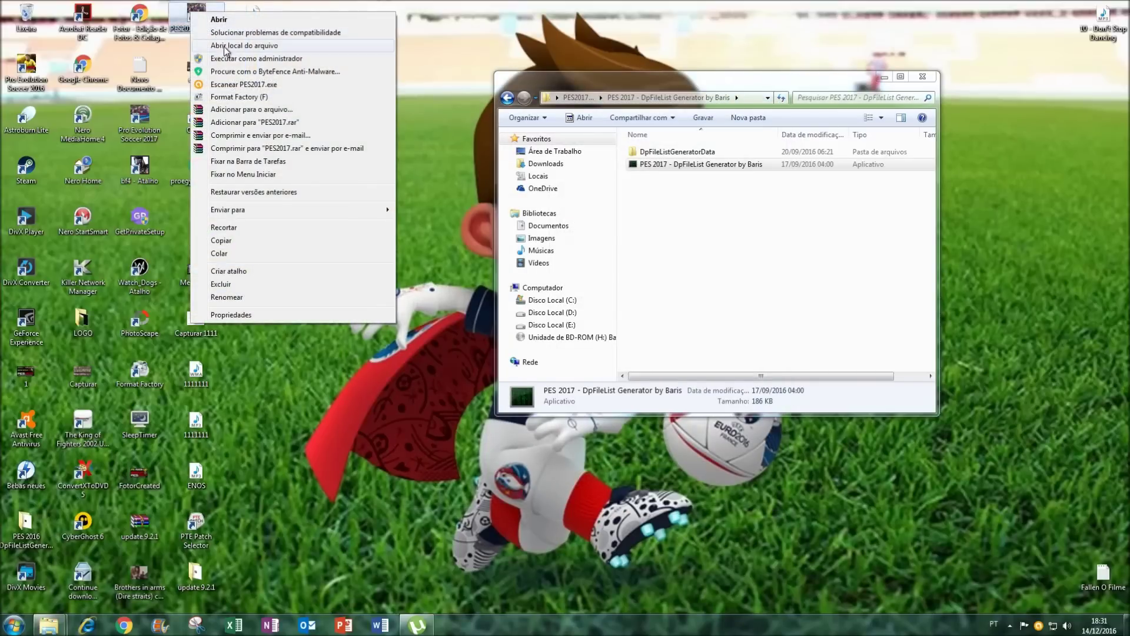
pyautogui.click(224, 46)
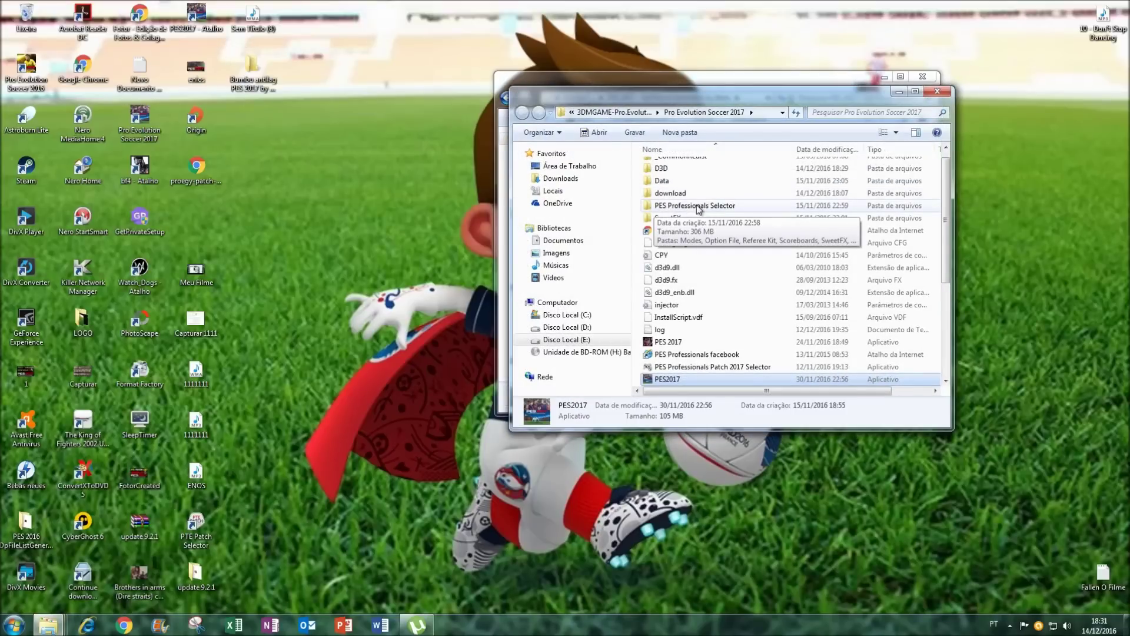
pyautogui.click(915, 91)
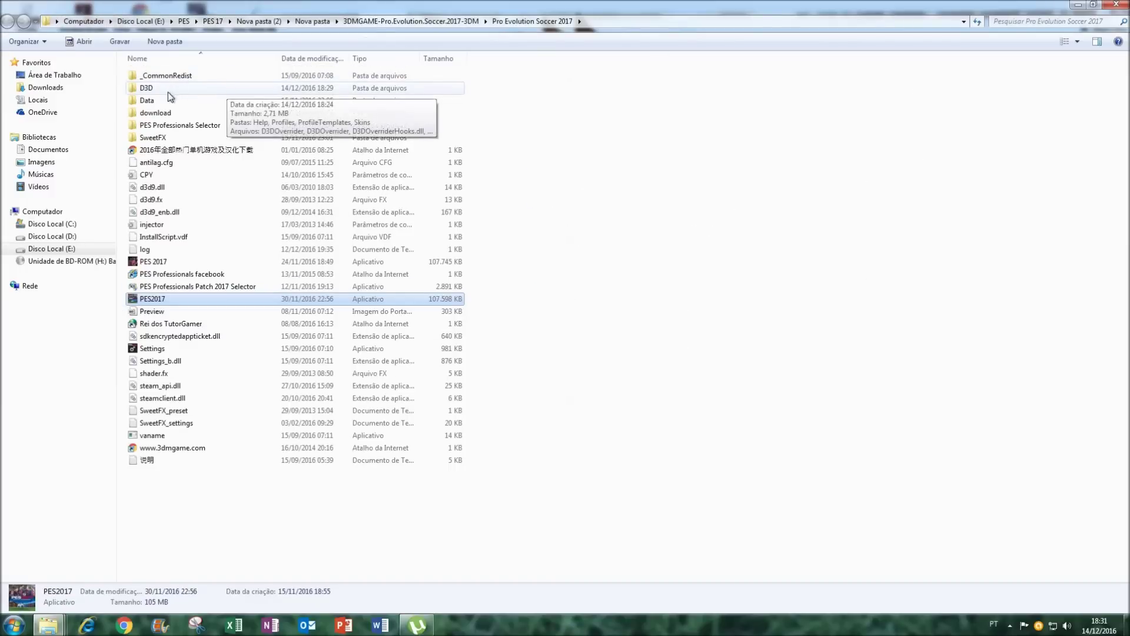
pyautogui.doubleClick(170, 113)
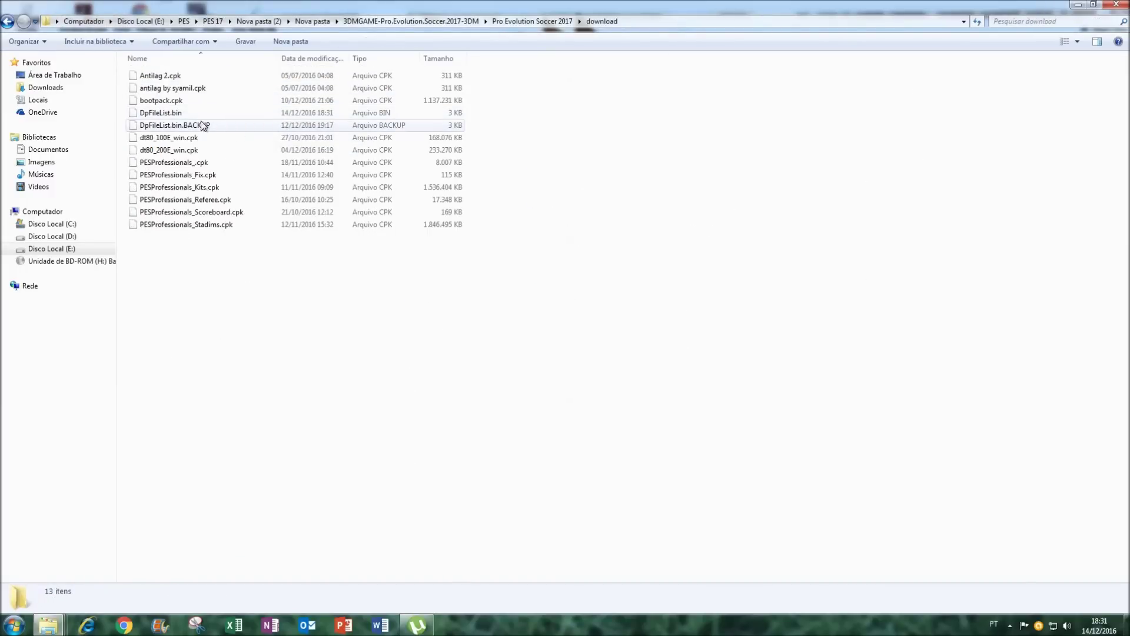
pyautogui.rightClick(171, 114)
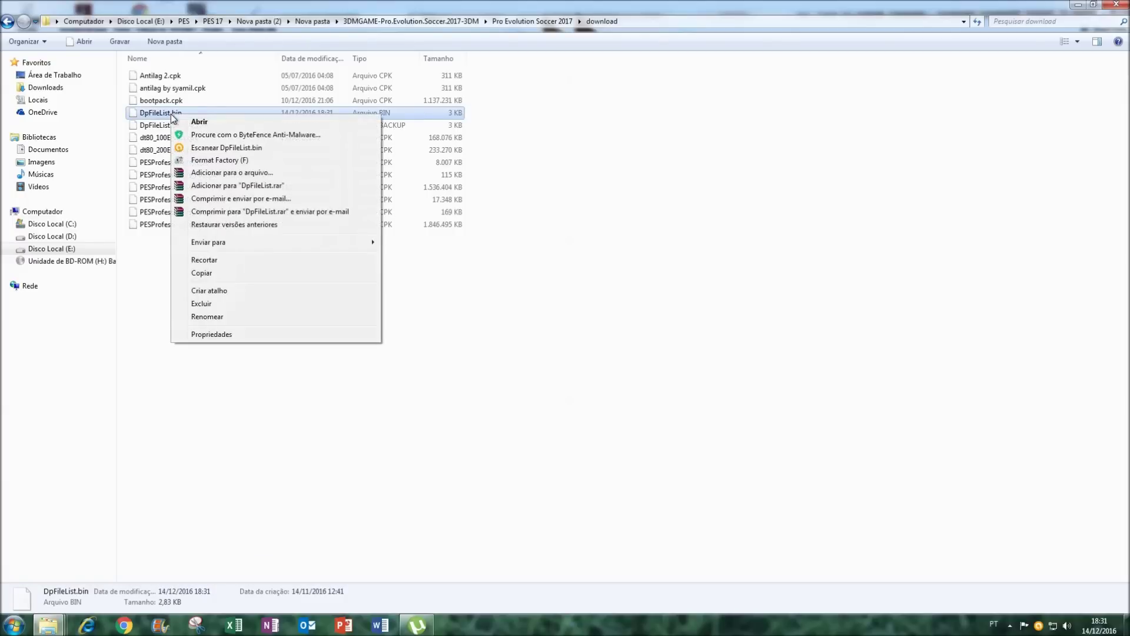
pyautogui.click(210, 274)
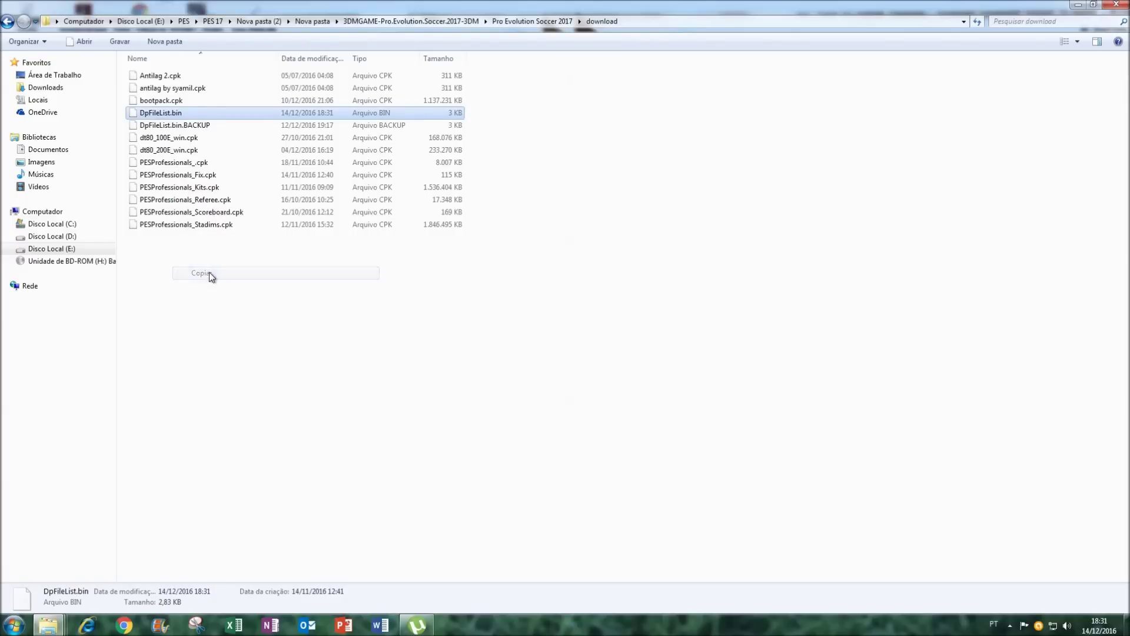
# Paste DpFileList.bin into PES Professionals Selector\Modes\Offline\CPY\download, replacing the existing file, and close the open folder windows.
pyautogui.click(7, 22)
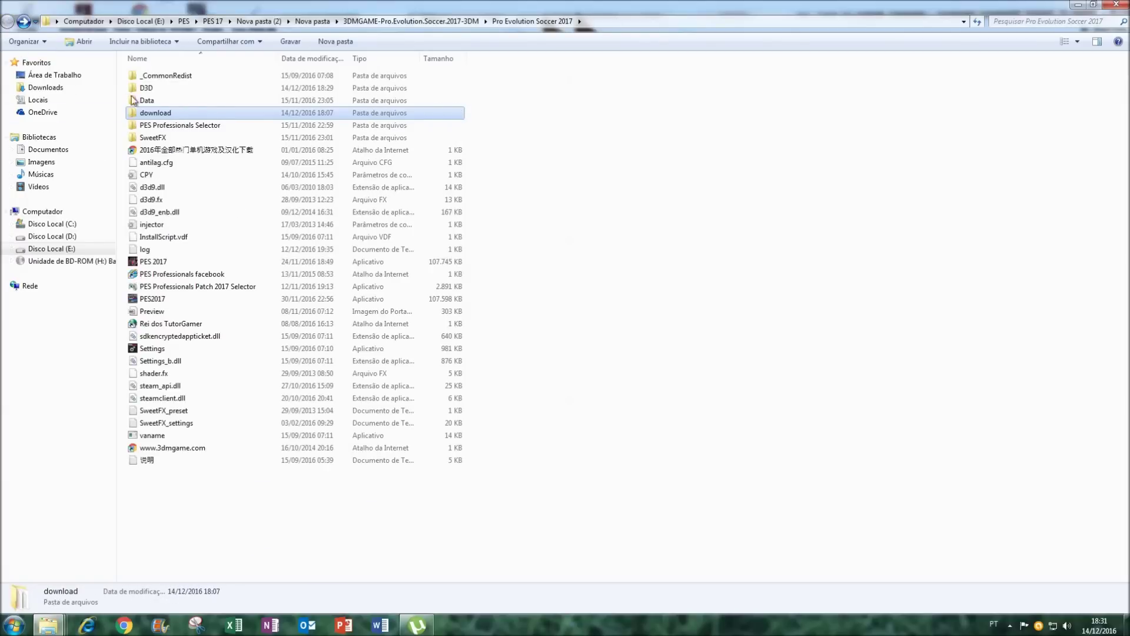
pyautogui.click(188, 127)
pyautogui.doubleClick(187, 126)
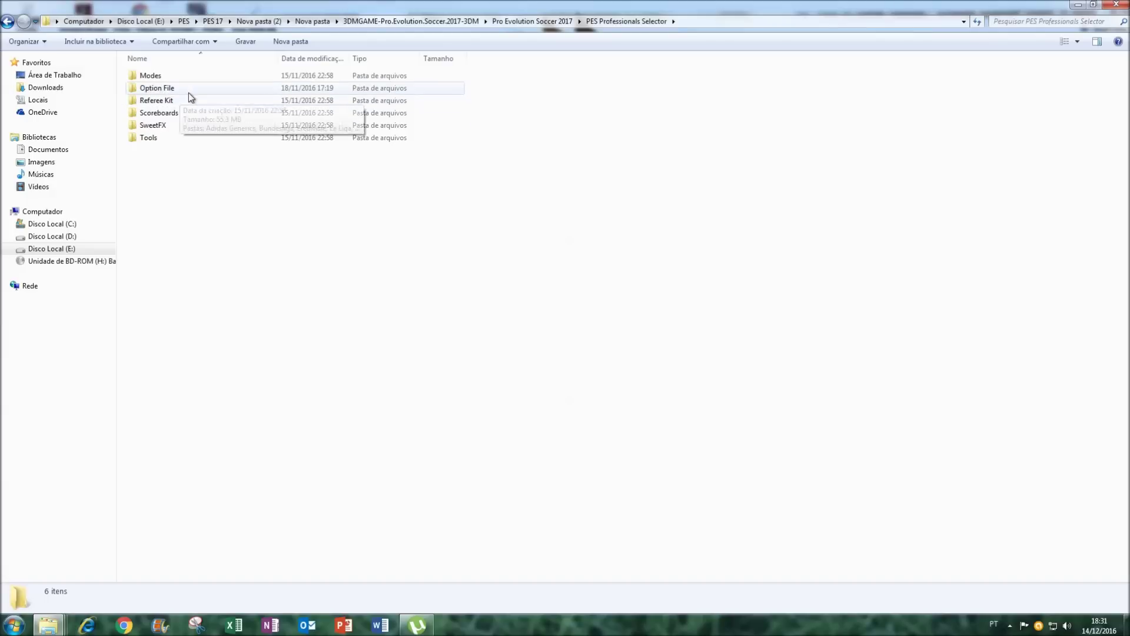
pyautogui.doubleClick(157, 77)
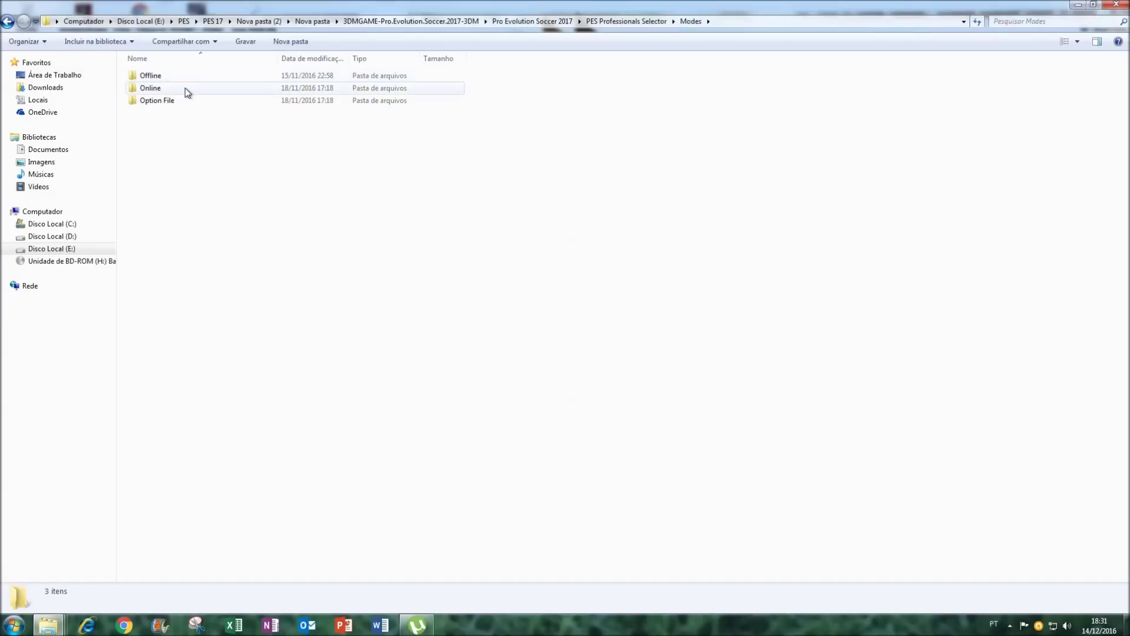
pyautogui.doubleClick(150, 77)
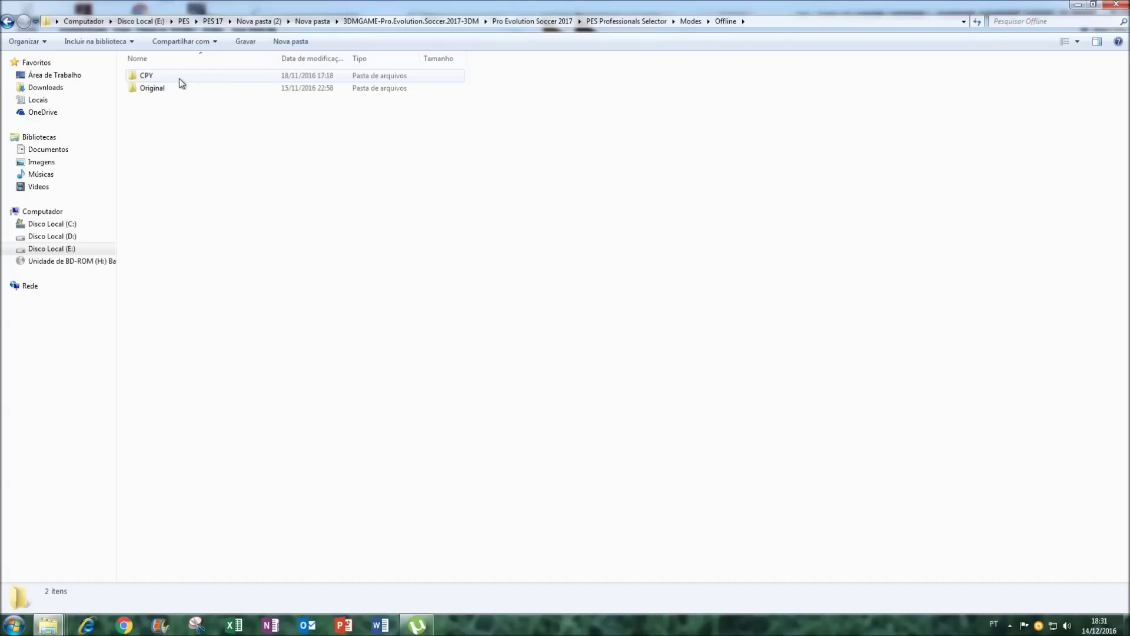
pyautogui.doubleClick(154, 77)
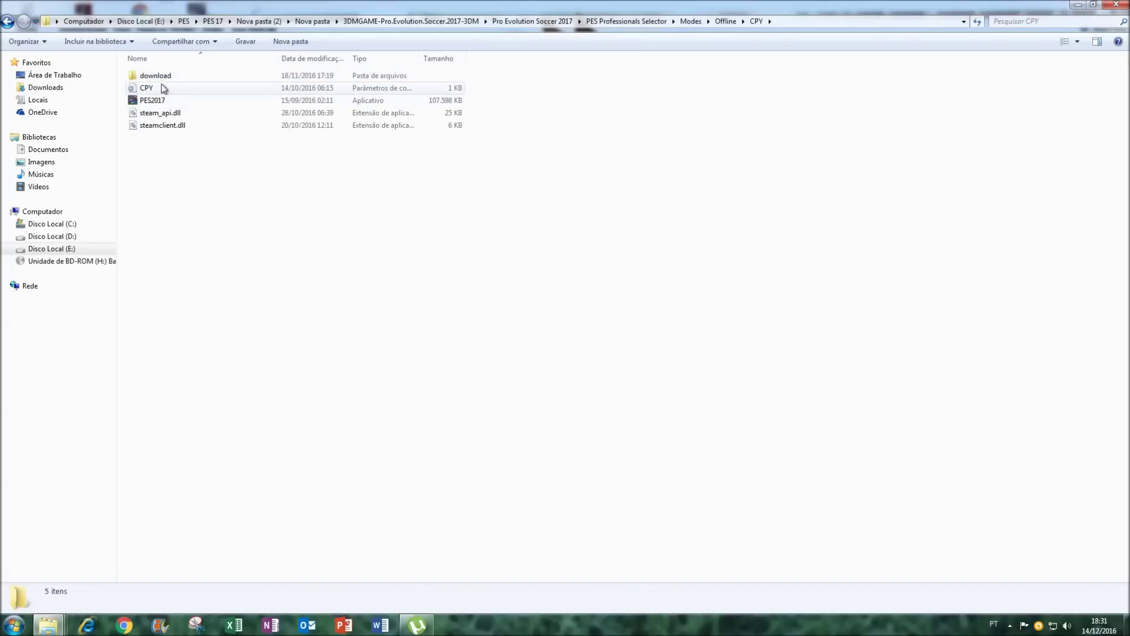
pyautogui.doubleClick(163, 77)
pyautogui.rightClick(274, 195)
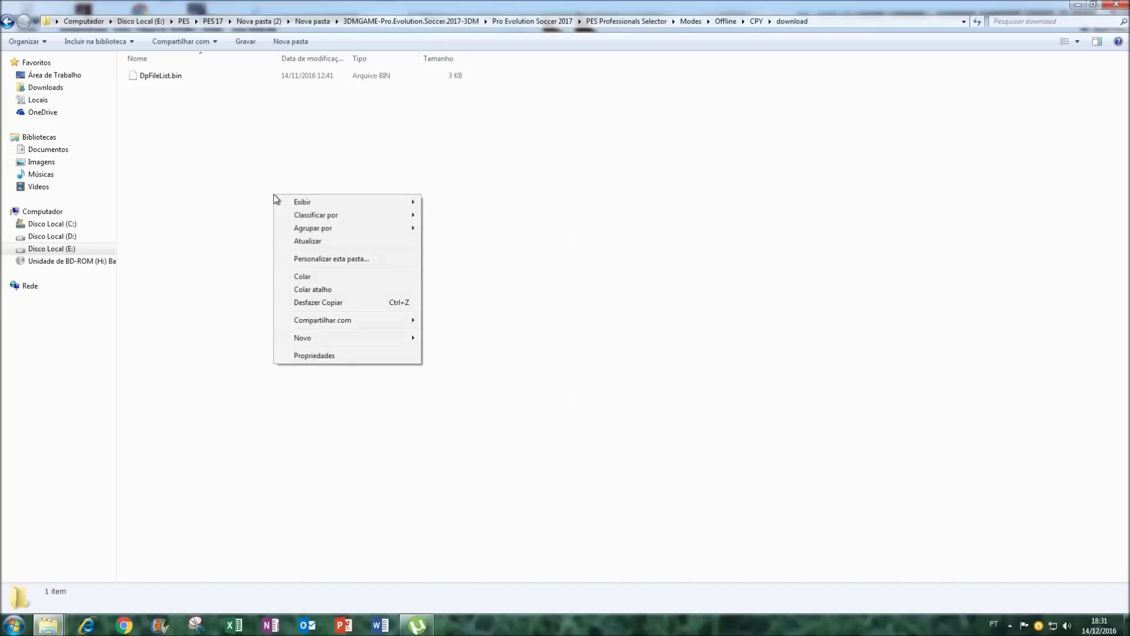
pyautogui.click(323, 279)
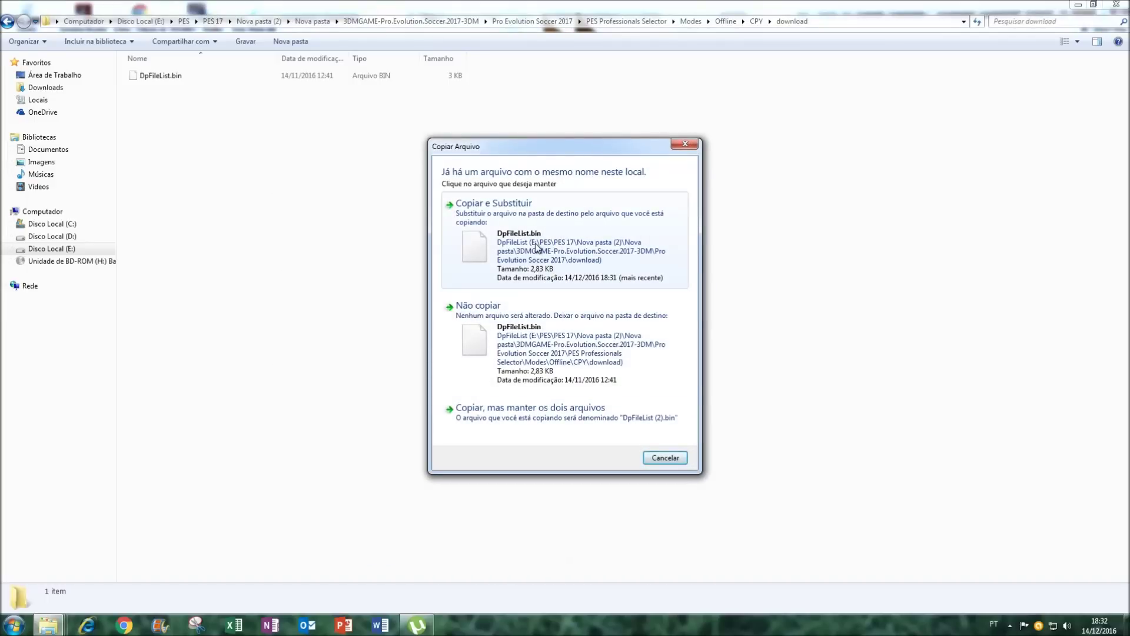
pyautogui.click(536, 247)
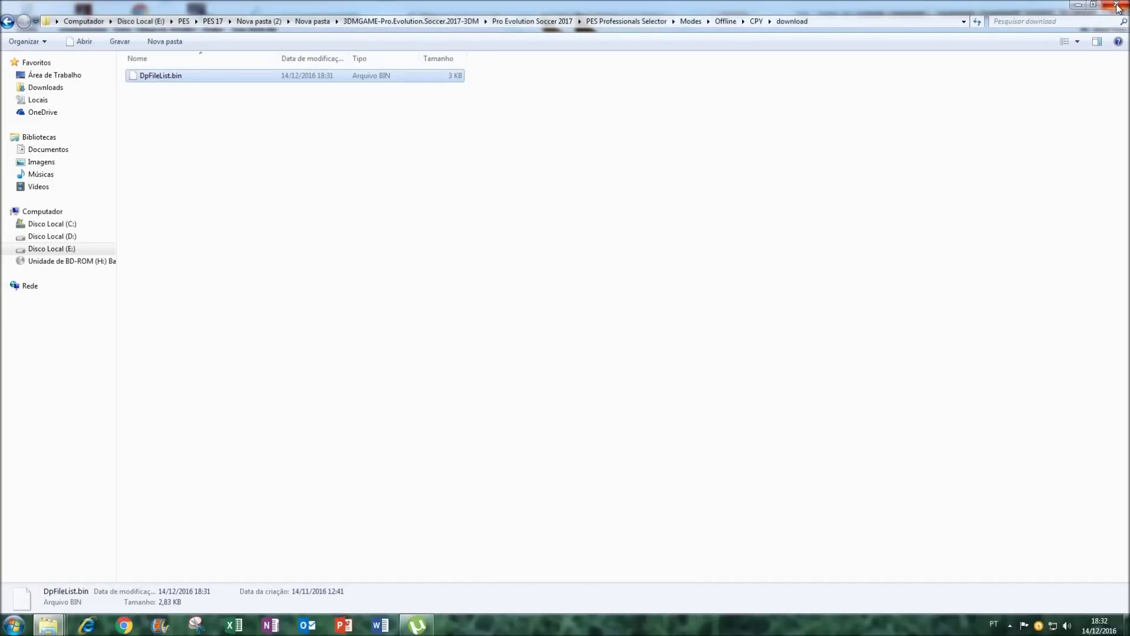
pyautogui.click(1118, 7)
pyautogui.click(933, 73)
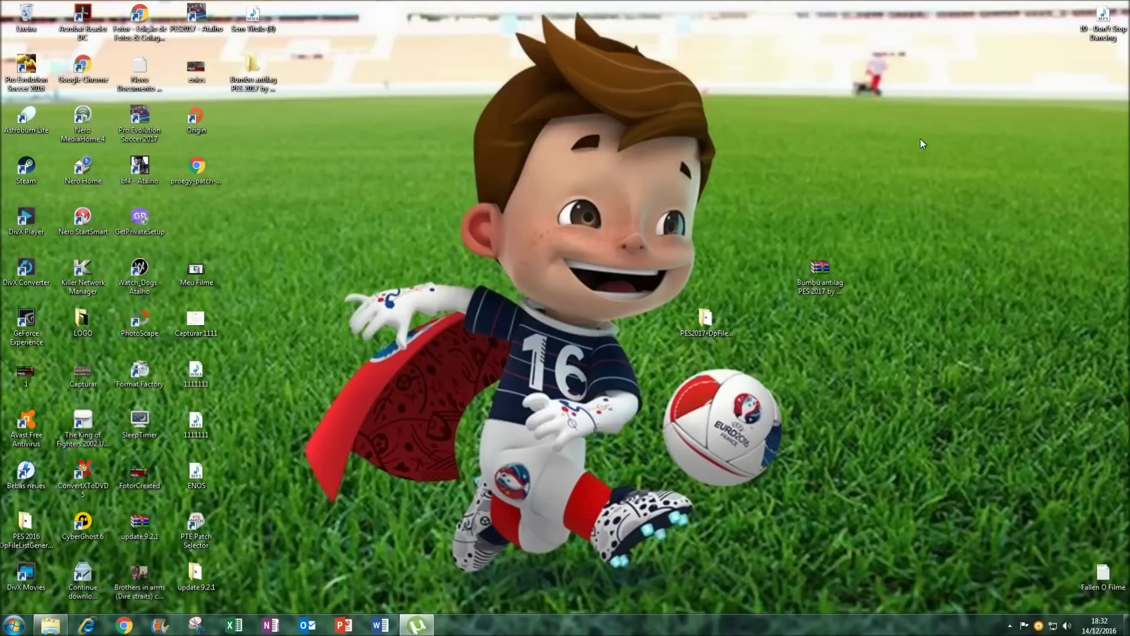